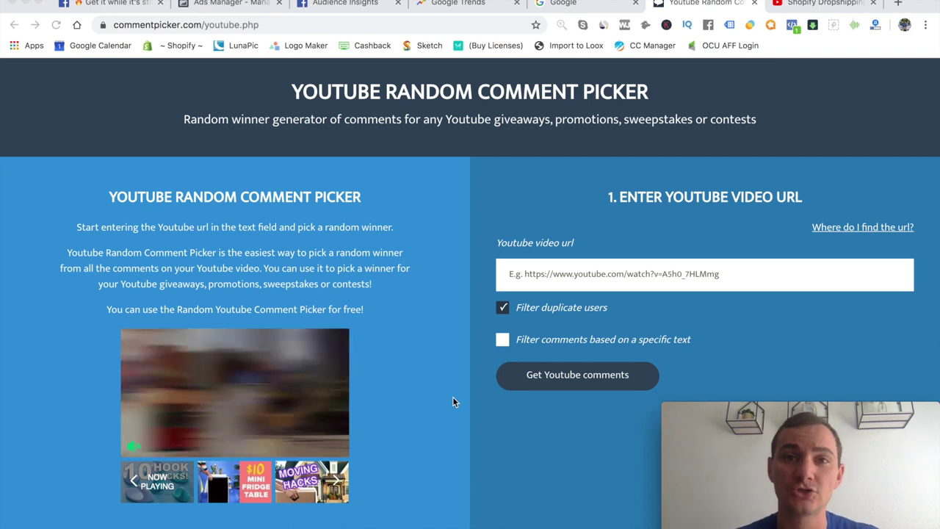
{"action": "left_click", "coordinate": [574, 283]}
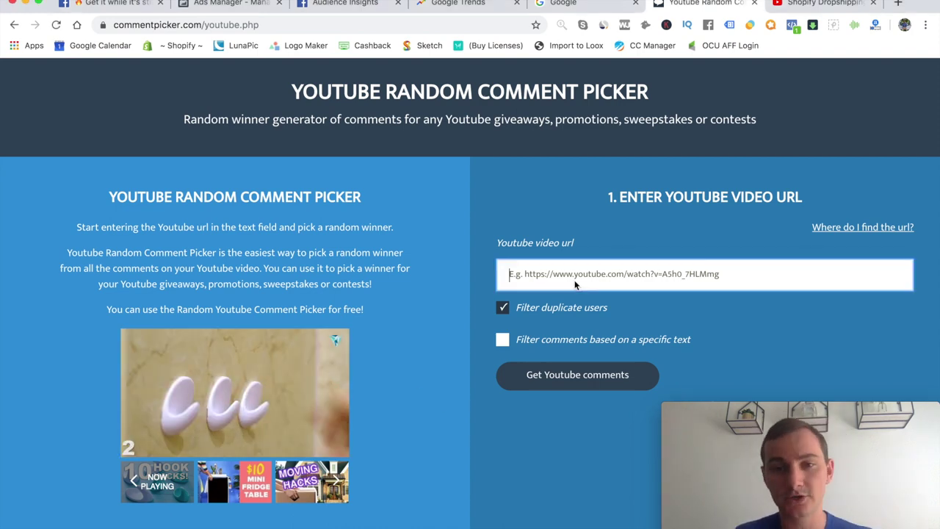
{"action": "right_click", "coordinate": [578, 265]}
{"action": "left_click", "coordinate": [595, 351]}
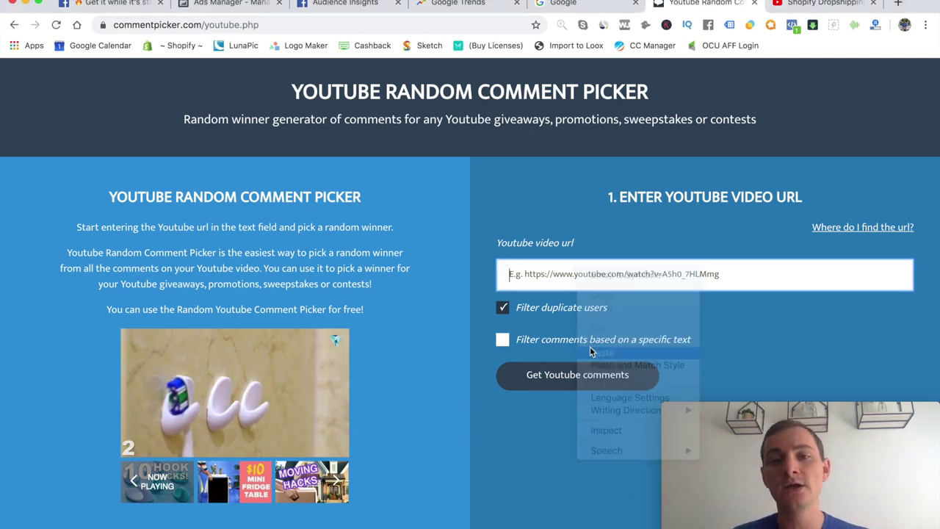
{"action": "left_click", "coordinate": [547, 375]}
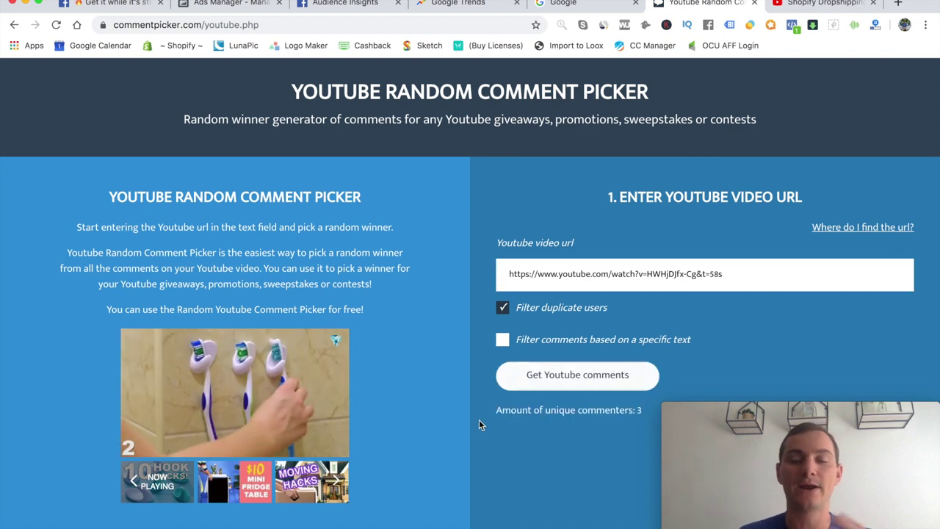
Run the raffle to pick a random winning commenter, and close the comment picker and YouTube video pages
{"action": "scroll", "coordinate": [476, 422], "scroll_direction": "down", "scroll_amount": 1}
{"action": "scroll", "coordinate": [475, 424], "scroll_direction": "up", "scroll_amount": 1}
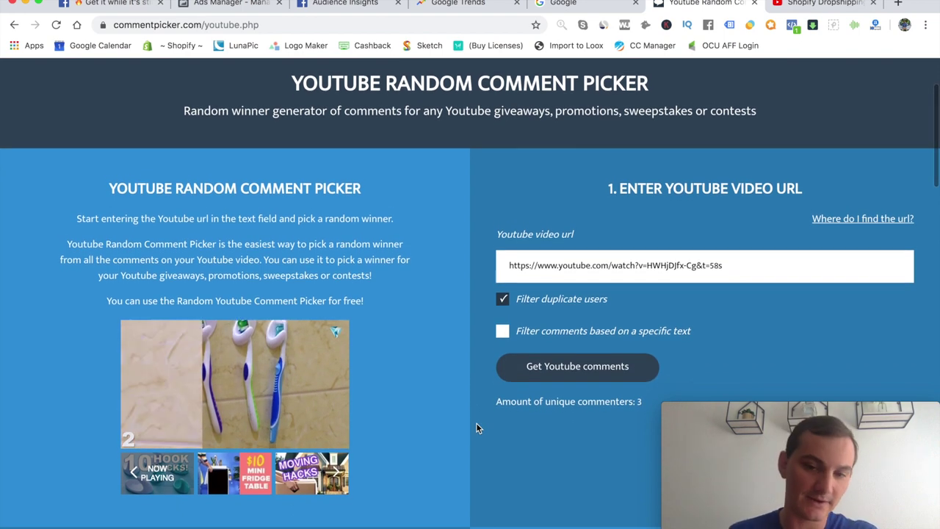
{"action": "scroll", "coordinate": [476, 426], "scroll_direction": "down", "scroll_amount": 2}
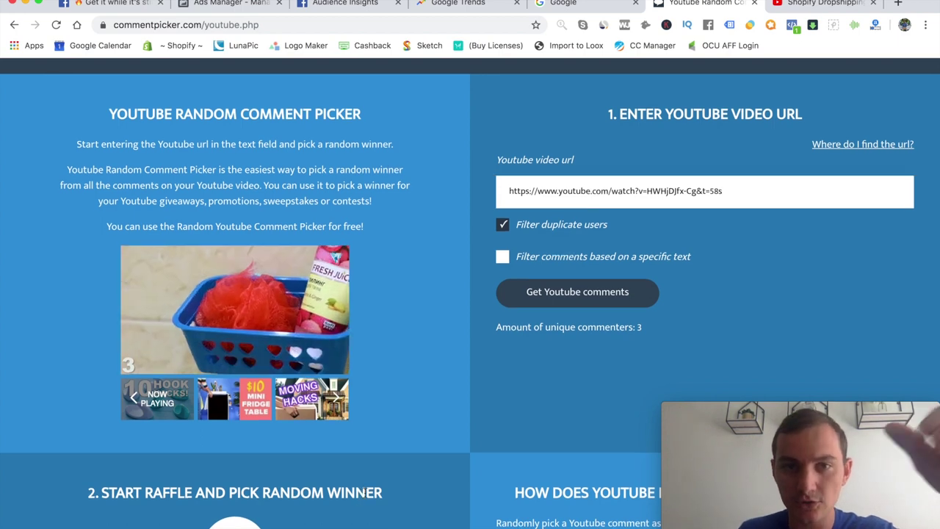
{"action": "scroll", "coordinate": [365, 493], "scroll_direction": "down", "scroll_amount": 2}
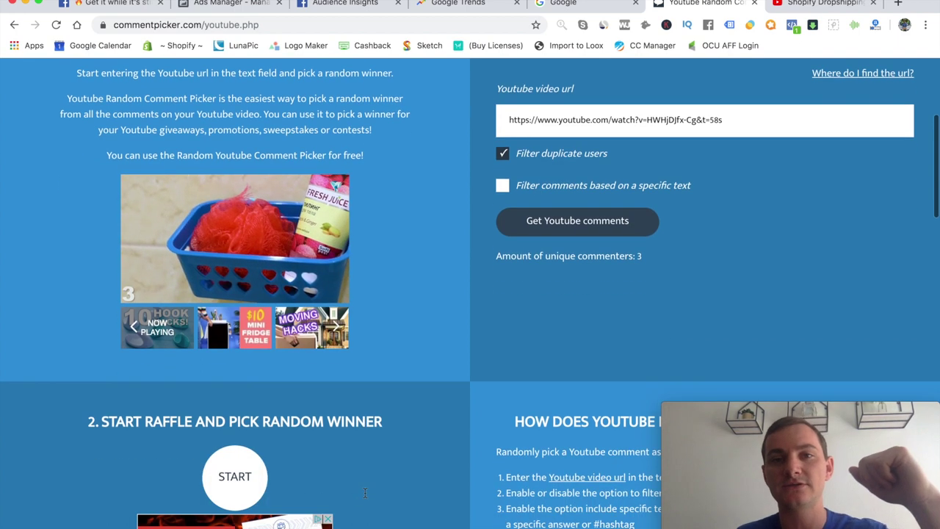
{"action": "left_click", "coordinate": [228, 487]}
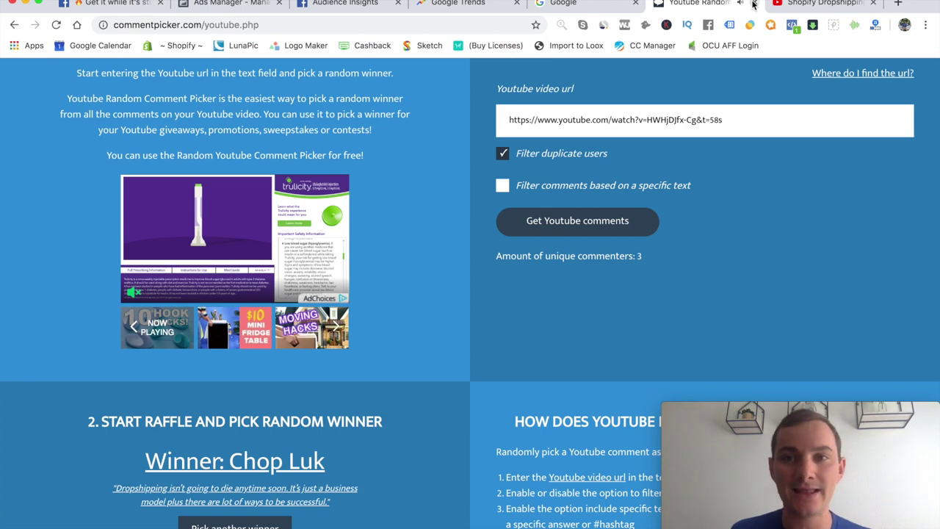
{"action": "key", "text": "super+w"}
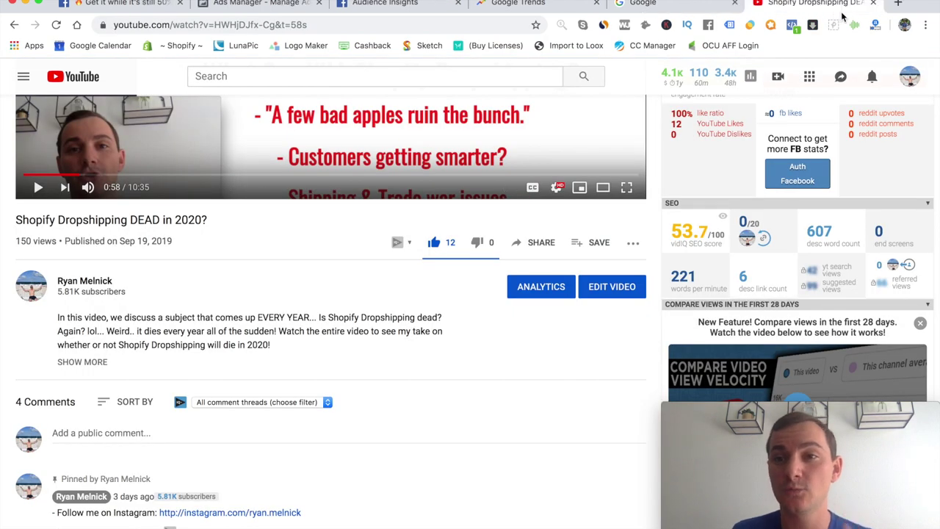
{"action": "key", "text": "super+w"}
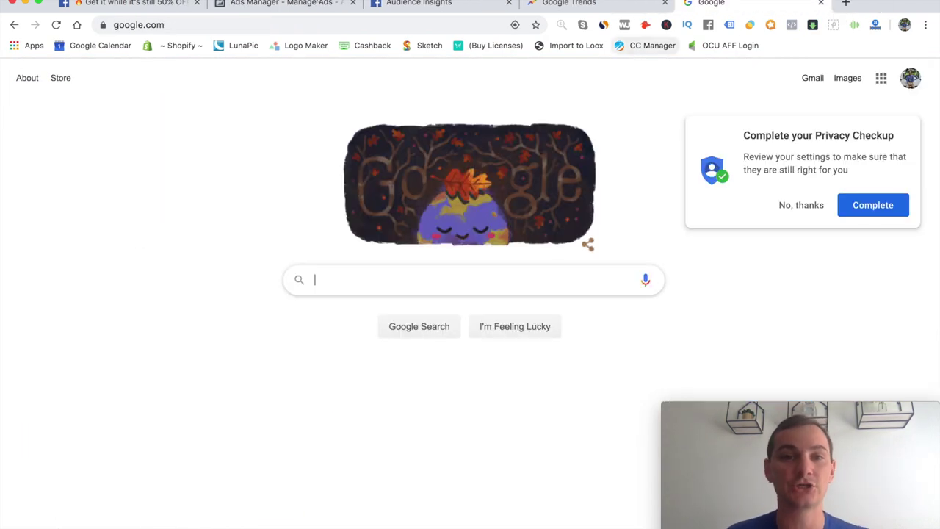
Watch part of the Store-H1 Facebook video ad for the skin care device and pause it
{"action": "left_click", "coordinate": [155, 6]}
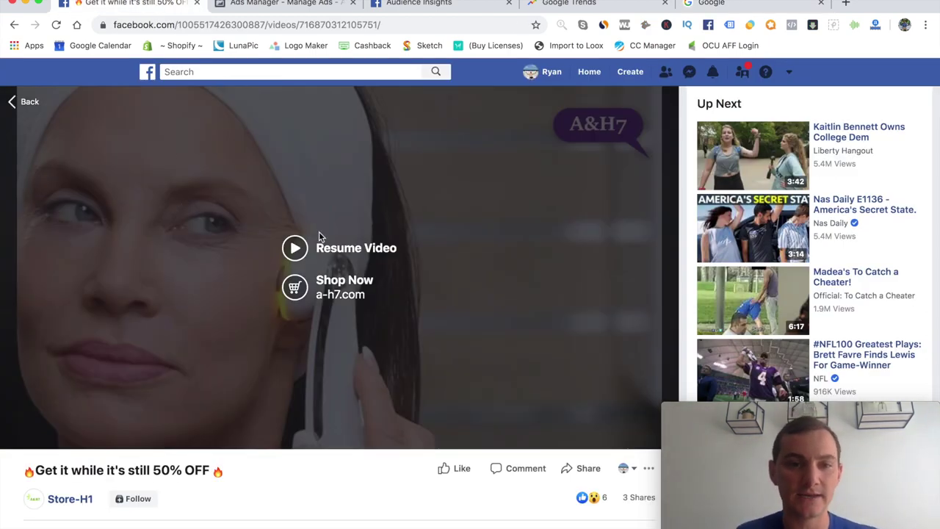
{"action": "left_click", "coordinate": [297, 248]}
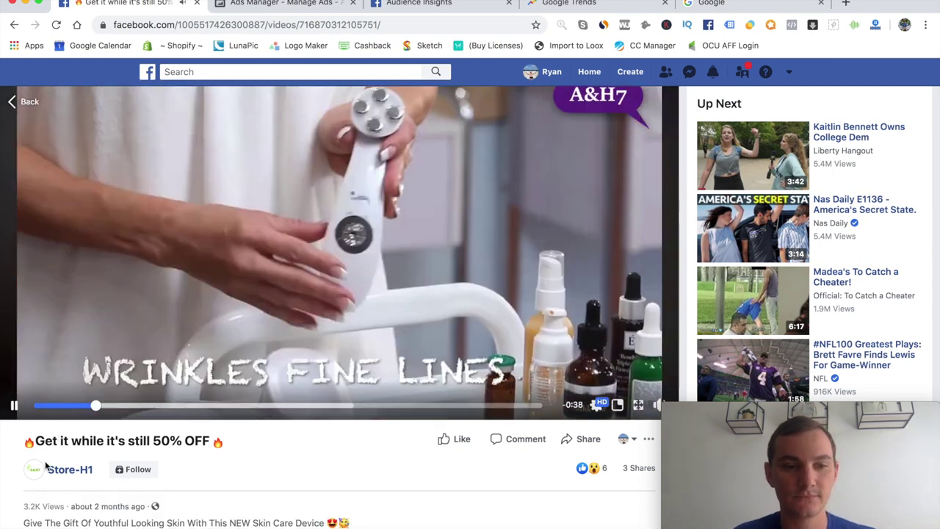
{"action": "left_click", "coordinate": [17, 405]}
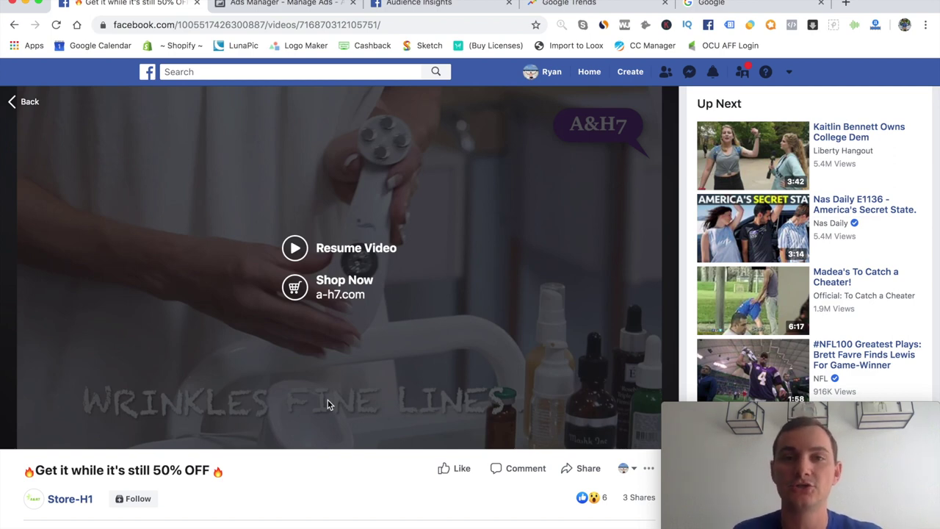
In Ads Manager, review the skin thing ad sets' conversion, budget, schedule, location, age, gender and language settings
{"action": "left_click", "coordinate": [266, 4]}
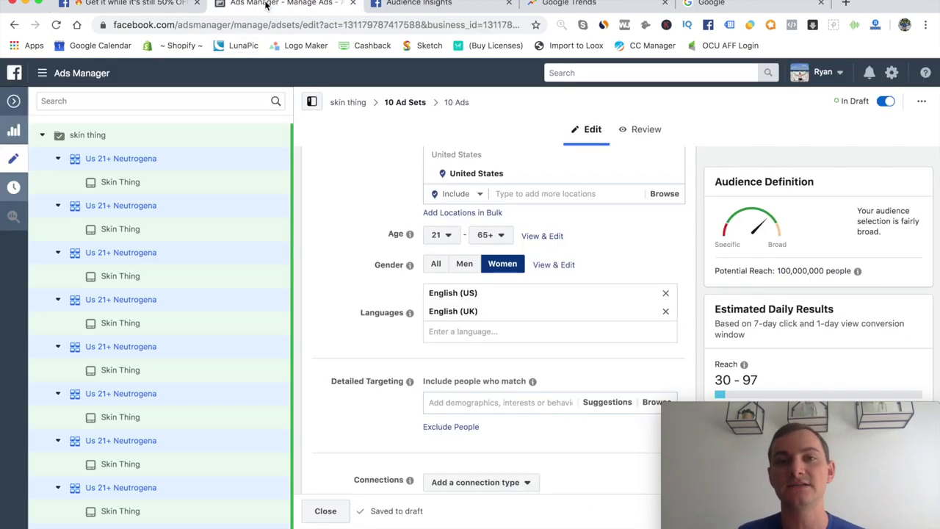
{"action": "scroll", "coordinate": [353, 285], "scroll_direction": "up", "scroll_amount": 5}
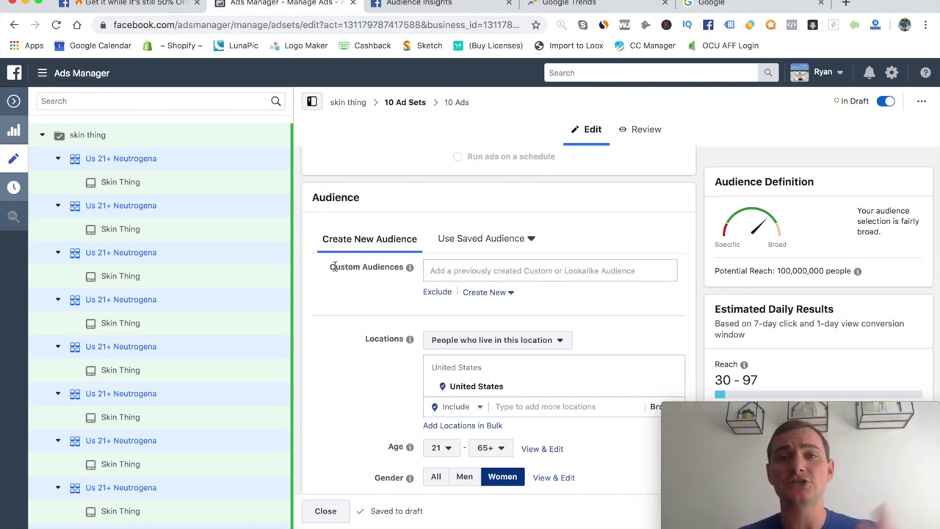
{"action": "scroll", "coordinate": [385, 320], "scroll_direction": "up", "scroll_amount": 8}
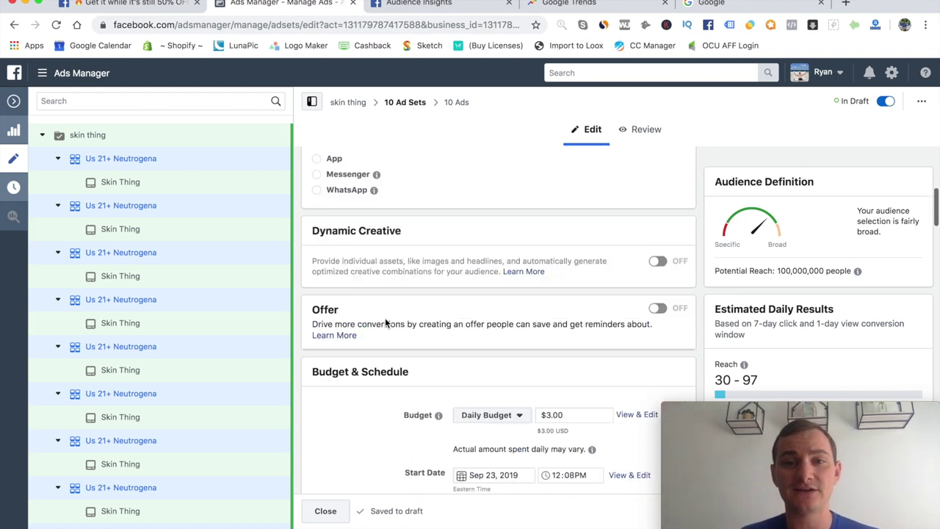
{"action": "scroll", "coordinate": [385, 323], "scroll_direction": "up", "scroll_amount": 5}
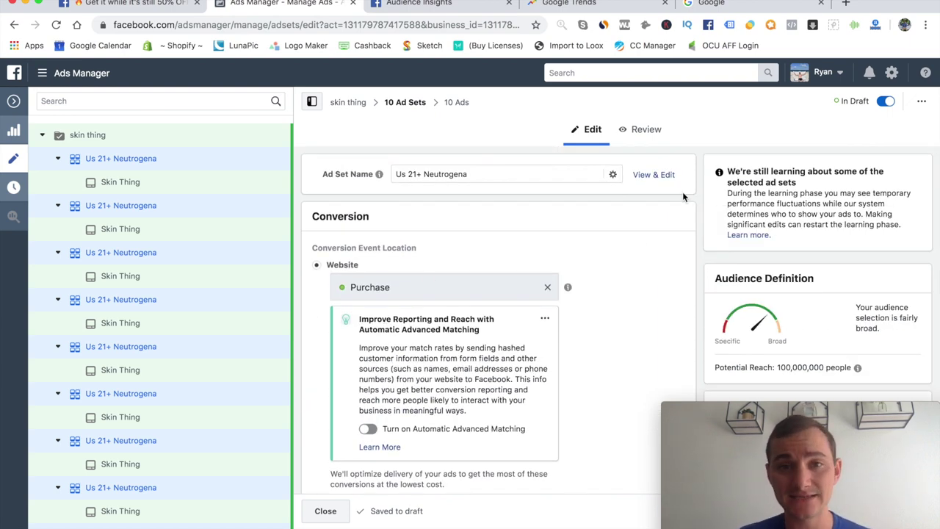
{"action": "scroll", "coordinate": [623, 258], "scroll_direction": "down", "scroll_amount": 3}
{"action": "scroll", "coordinate": [591, 309], "scroll_direction": "down", "scroll_amount": 8}
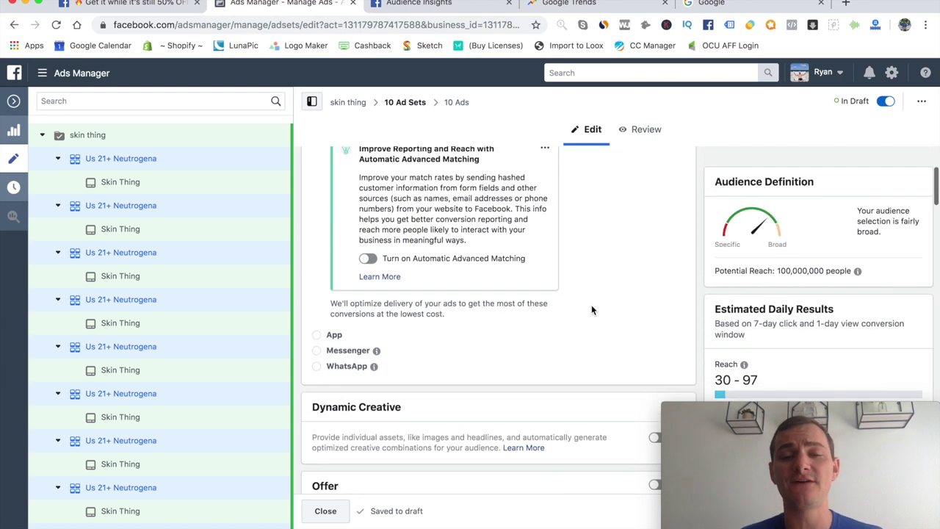
{"action": "scroll", "coordinate": [390, 401], "scroll_direction": "down", "scroll_amount": 10}
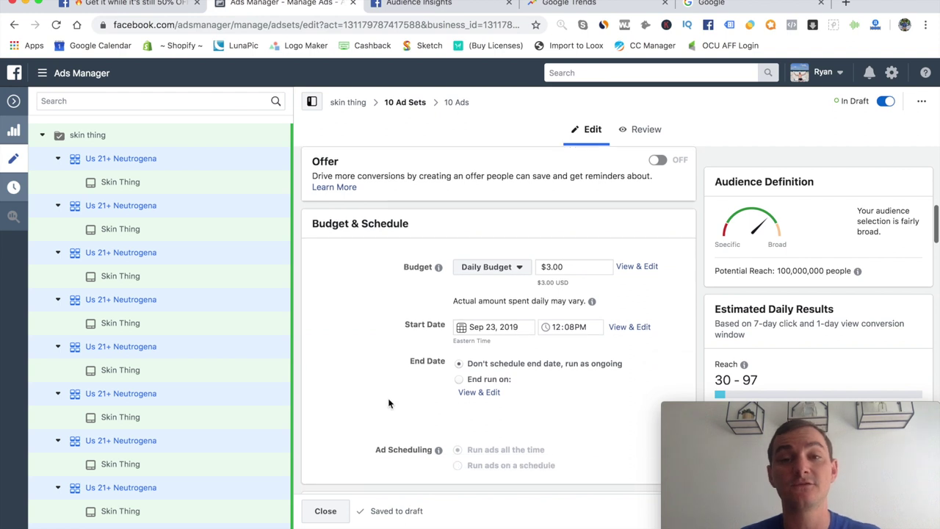
{"action": "scroll", "coordinate": [390, 402], "scroll_direction": "down", "scroll_amount": 3}
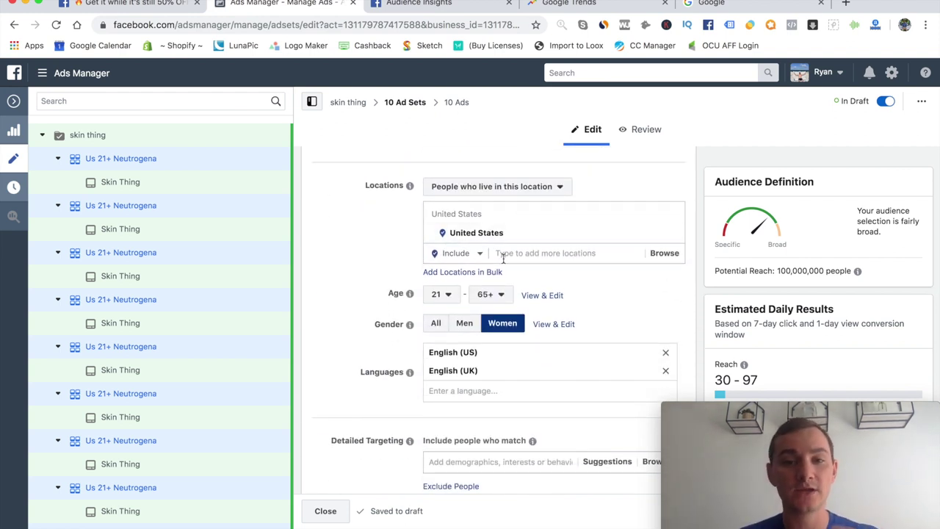
{"action": "scroll", "coordinate": [501, 290], "scroll_direction": "down", "scroll_amount": 3}
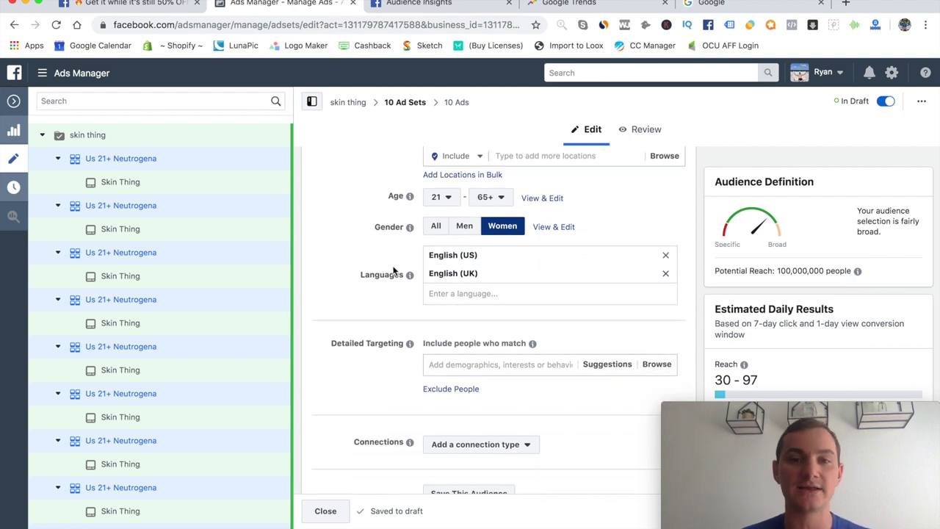
Add the interest Skin care to the ad sets' detailed targeting
{"action": "scroll", "coordinate": [395, 272], "scroll_direction": "down", "scroll_amount": 2}
{"action": "scroll", "coordinate": [422, 235], "scroll_direction": "down", "scroll_amount": 1}
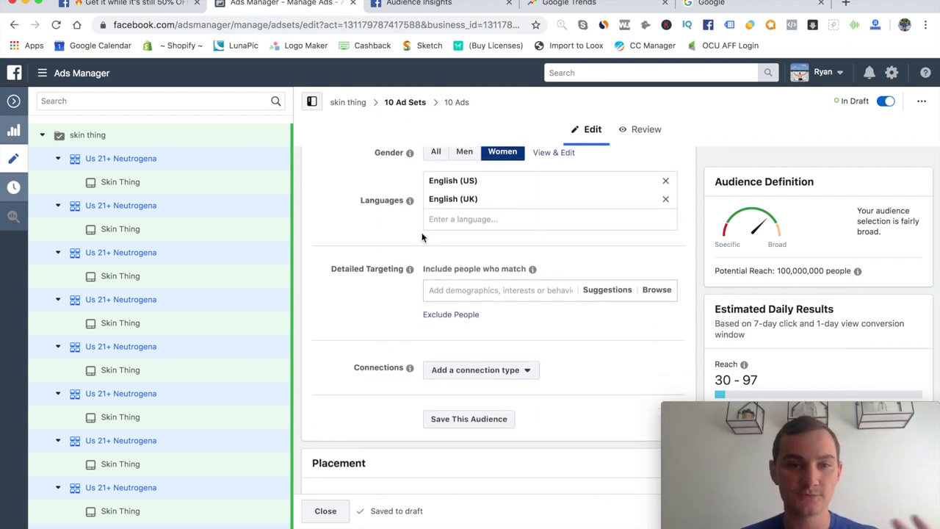
{"action": "left_click", "coordinate": [446, 273]}
{"action": "type", "text": "skin care"}
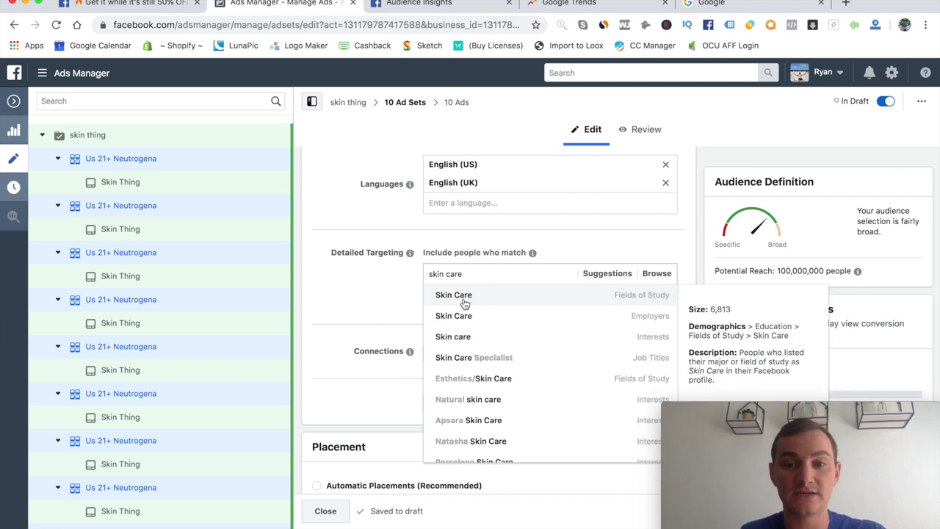
{"action": "left_click", "coordinate": [478, 345]}
Add the suggested interest Skin to the detailed targeting and remove Skin care, leaving Skin as the only interest
{"action": "left_click", "coordinate": [619, 323]}
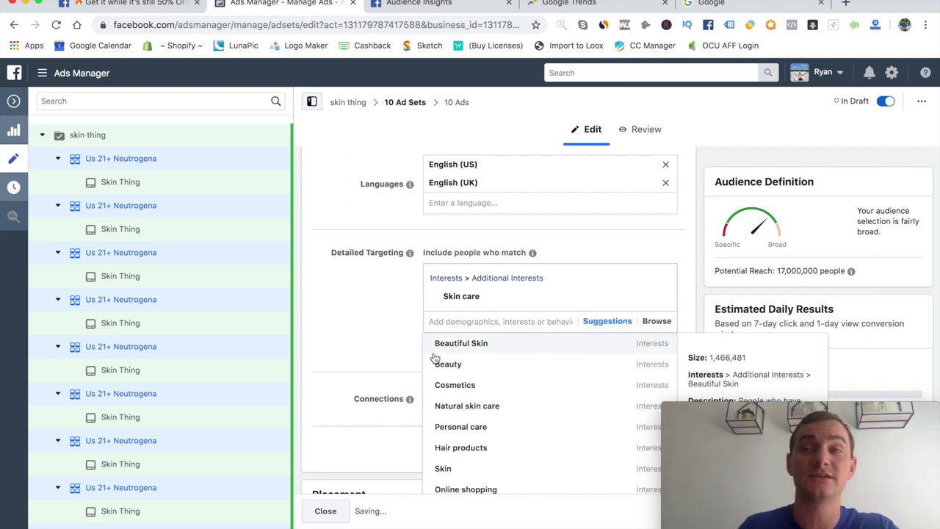
{"action": "scroll", "coordinate": [512, 449], "scroll_direction": "down", "scroll_amount": 3}
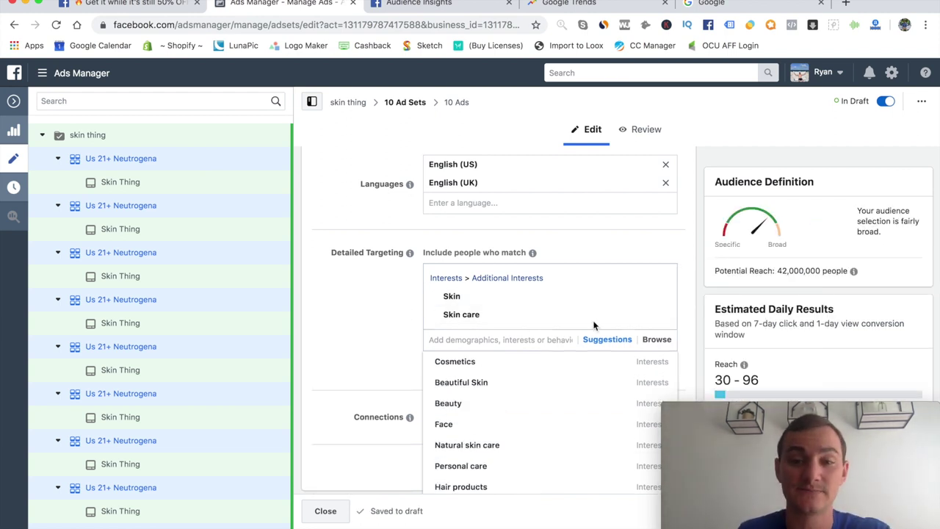
{"action": "left_click", "coordinate": [658, 315]}
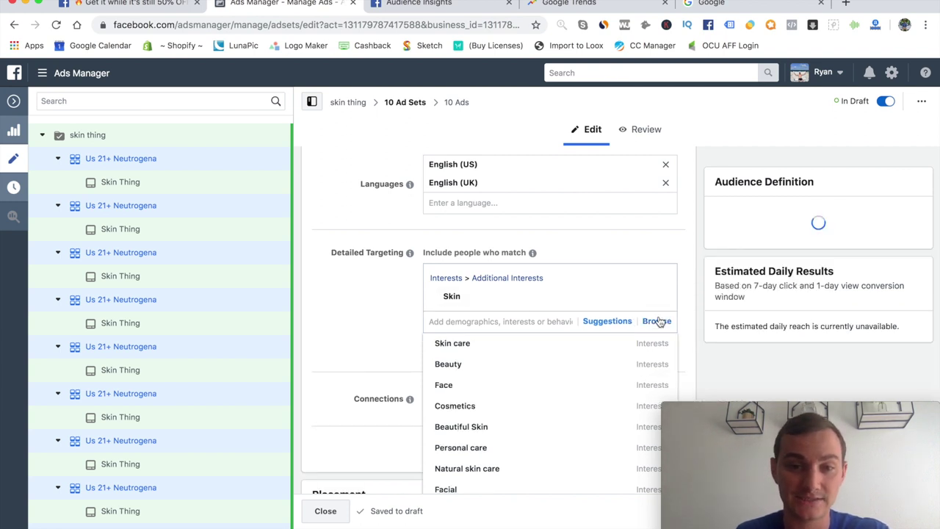
{"action": "scroll", "coordinate": [417, 314], "scroll_direction": "up", "scroll_amount": 1}
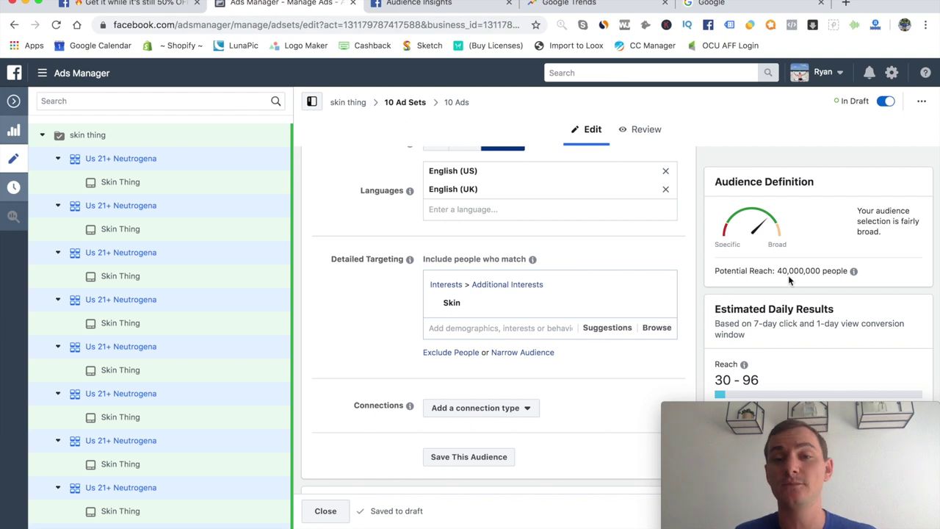
Add Skin care from the suggested interests alongside Skin in the detailed targeting
{"action": "left_click", "coordinate": [596, 329]}
{"action": "scroll", "coordinate": [373, 354], "scroll_direction": "down", "scroll_amount": 1}
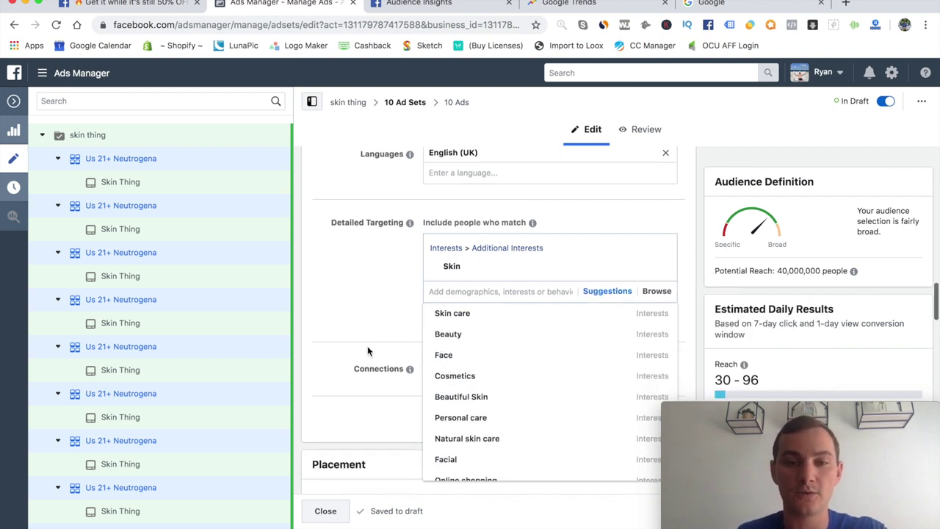
{"action": "mouse_move", "coordinate": [498, 313]}
{"action": "left_click", "coordinate": [497, 313]}
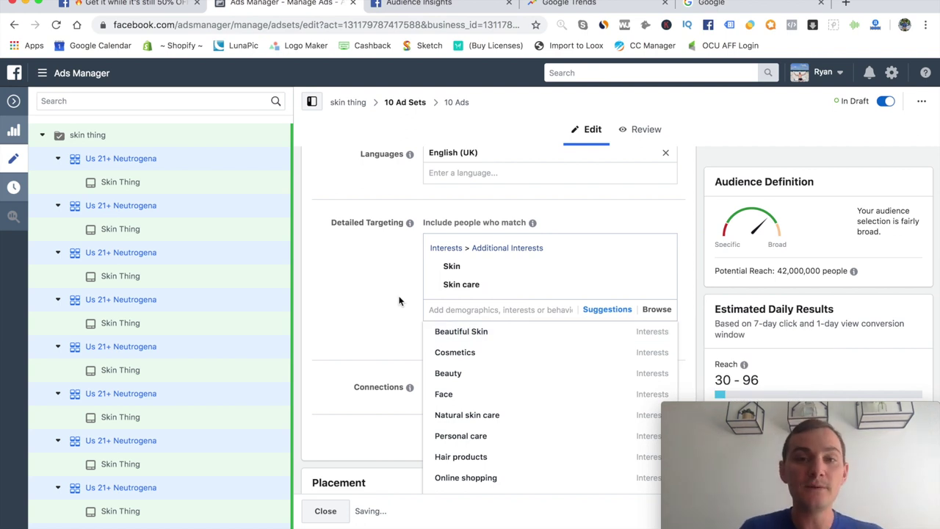
Add the suggested interest Facial to the ad sets' detailed targeting and remove Skin care and Skin
{"action": "mouse_move", "coordinate": [477, 343]}
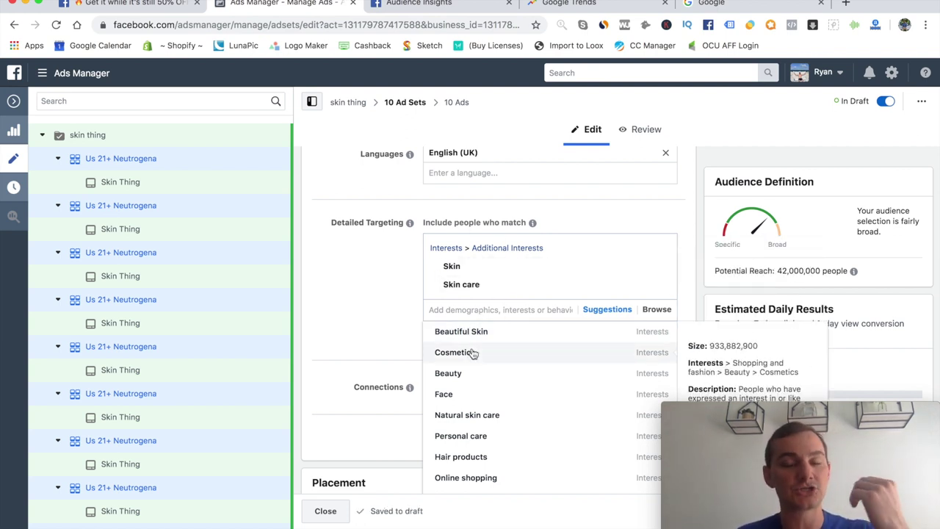
{"action": "mouse_move", "coordinate": [486, 293]}
{"action": "scroll", "coordinate": [485, 290], "scroll_direction": "down", "scroll_amount": 1}
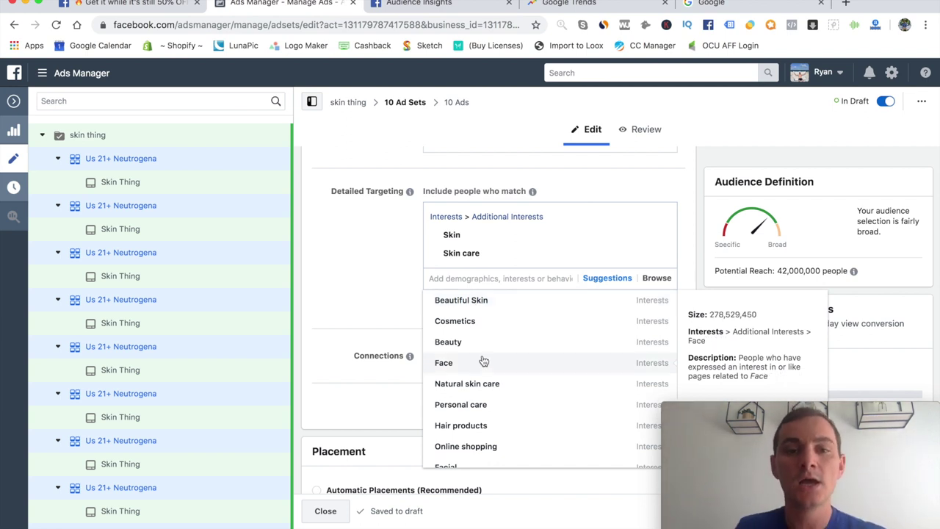
{"action": "scroll", "coordinate": [488, 349], "scroll_direction": "down", "scroll_amount": 2}
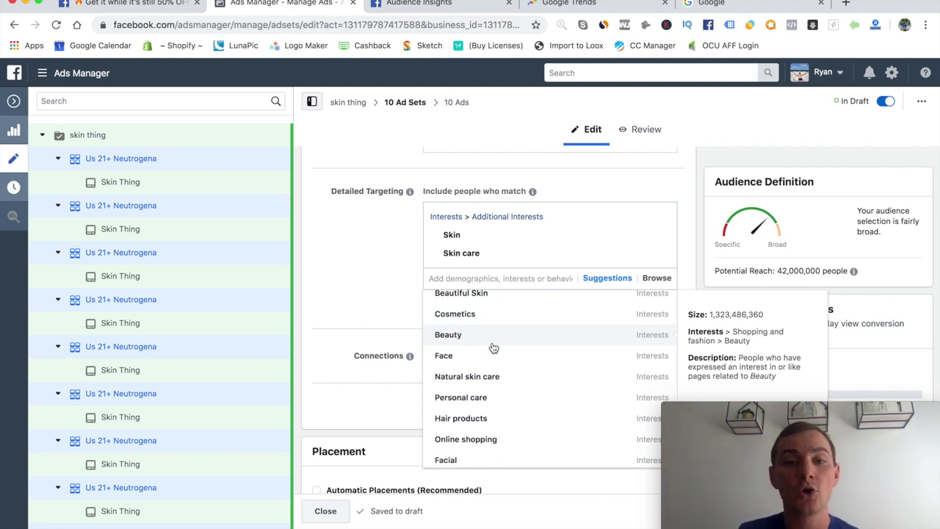
{"action": "scroll", "coordinate": [485, 375], "scroll_direction": "down", "scroll_amount": 3}
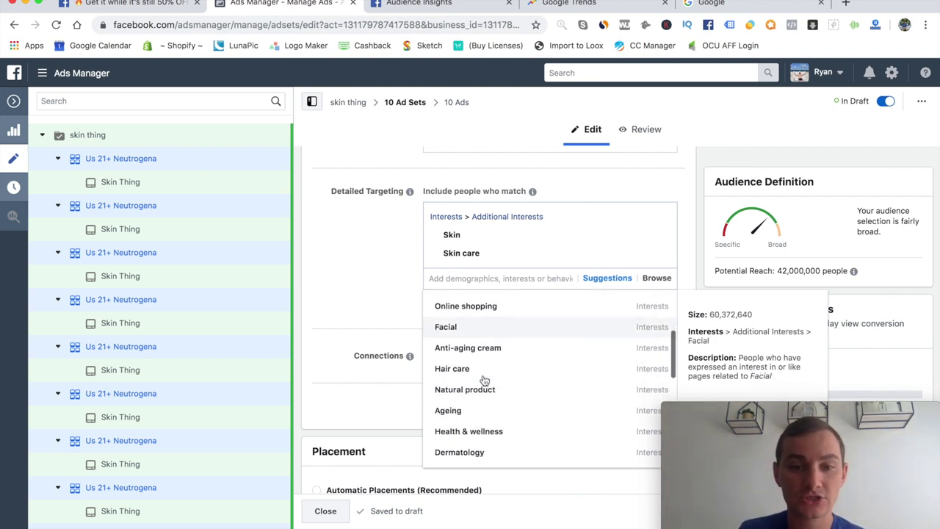
{"action": "scroll", "coordinate": [488, 363], "scroll_direction": "up", "scroll_amount": 1}
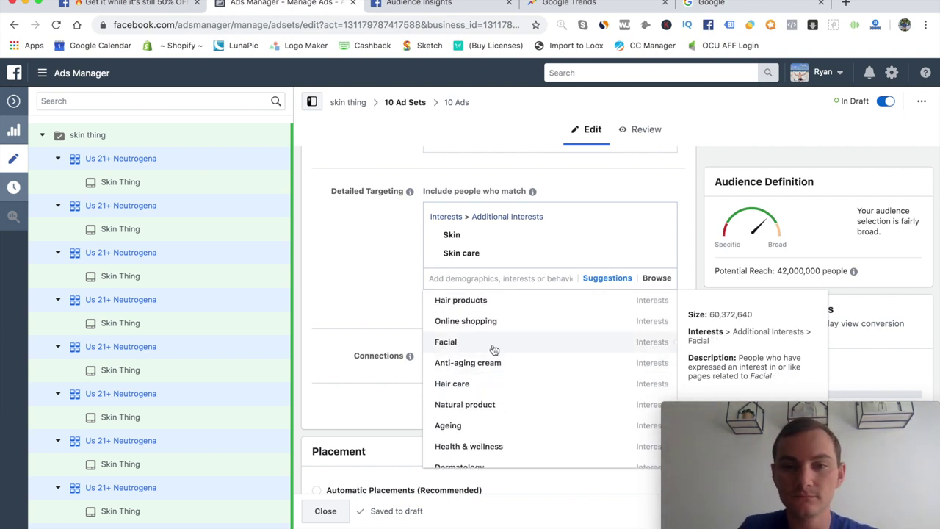
{"action": "left_click", "coordinate": [558, 341]}
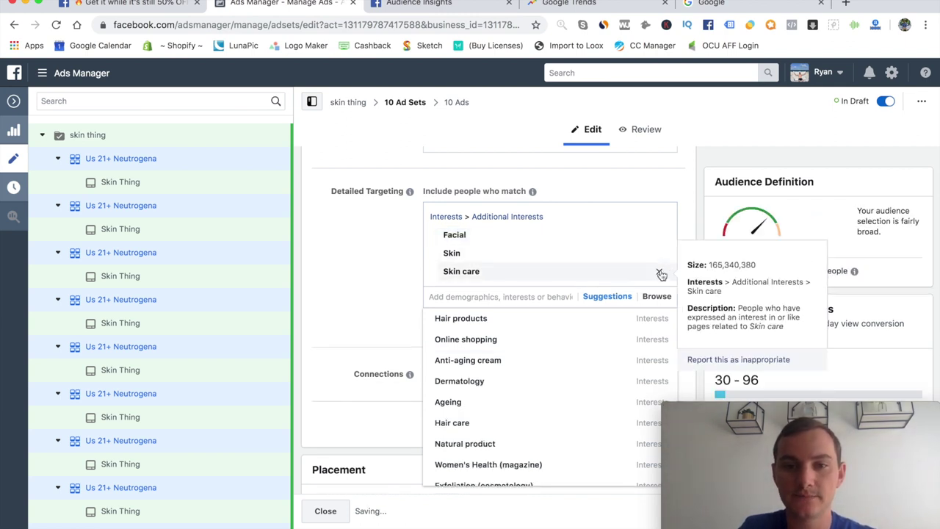
{"action": "left_click", "coordinate": [660, 273]}
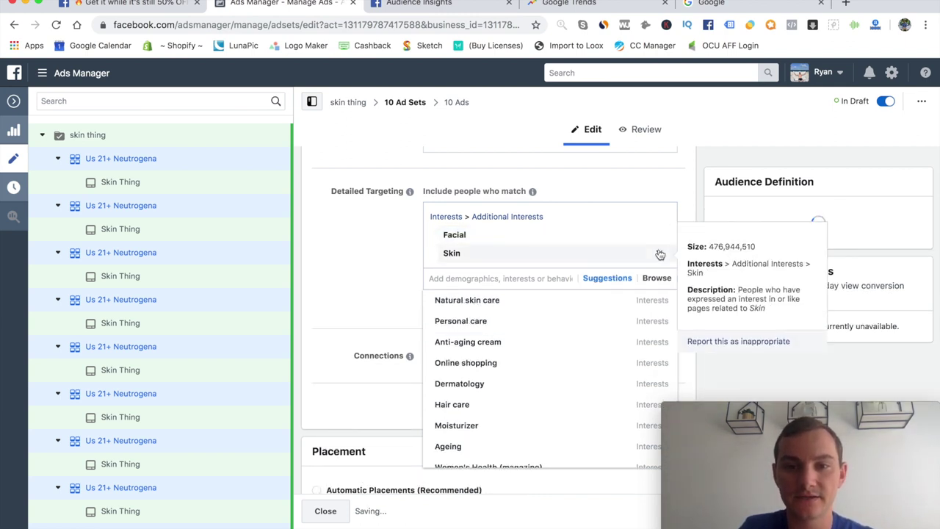
{"action": "left_click", "coordinate": [660, 254]}
{"action": "left_click", "coordinate": [403, 262]}
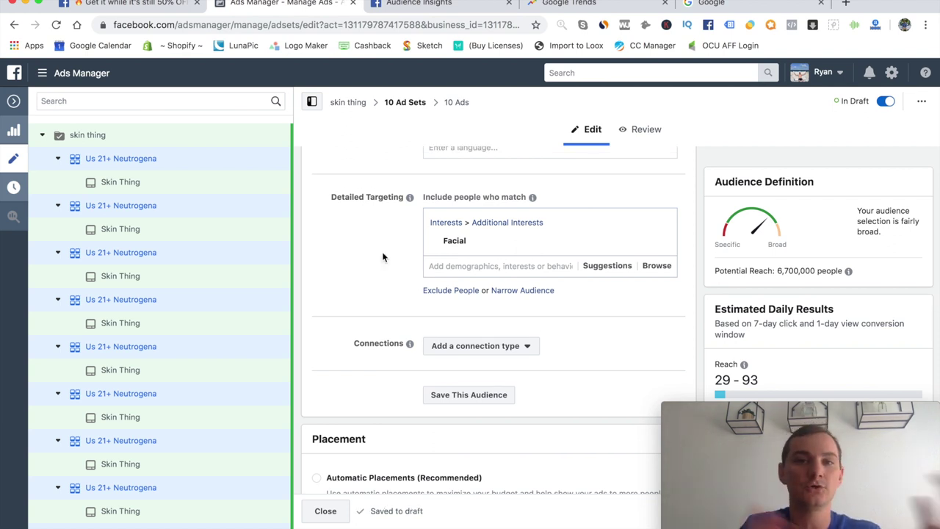
Add the suggested interest Skin care alongside Facial, and try adding Cosmetics before removing it again
{"action": "left_click", "coordinate": [613, 266]}
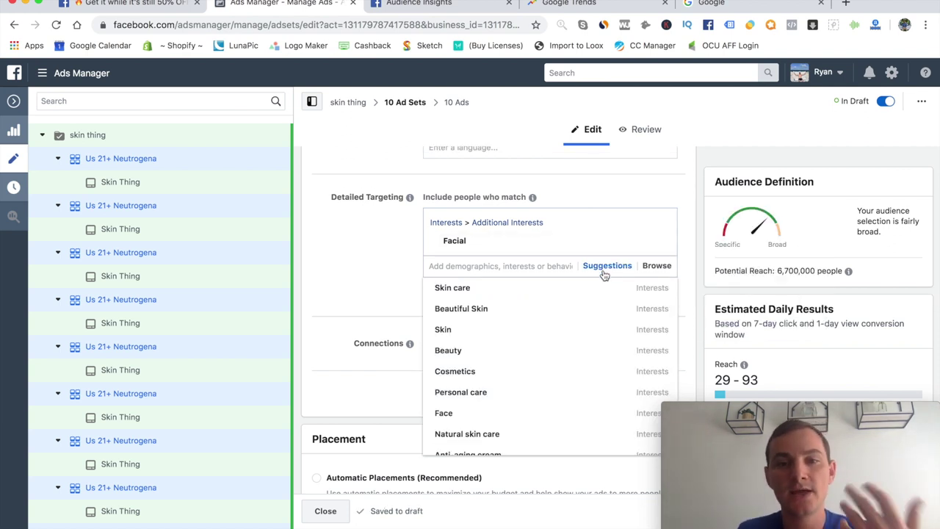
{"action": "left_click", "coordinate": [488, 288]}
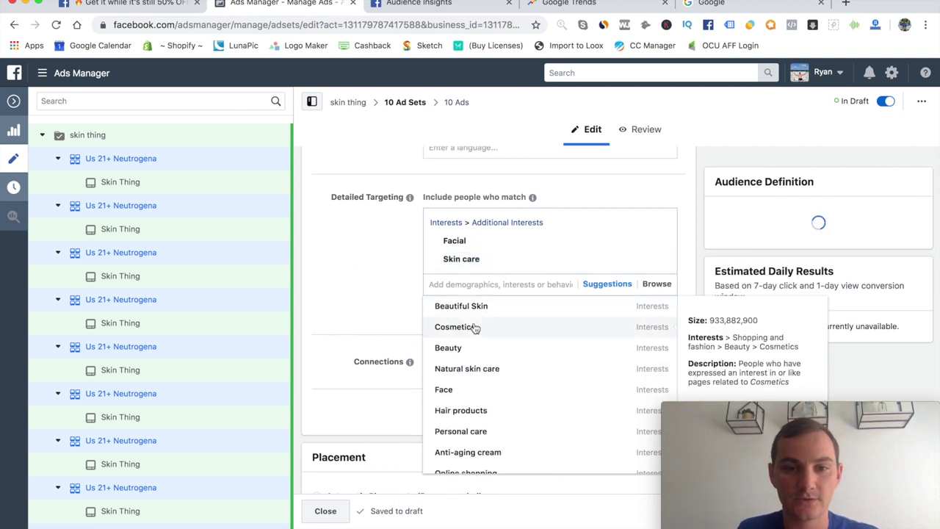
{"action": "left_click", "coordinate": [477, 325]}
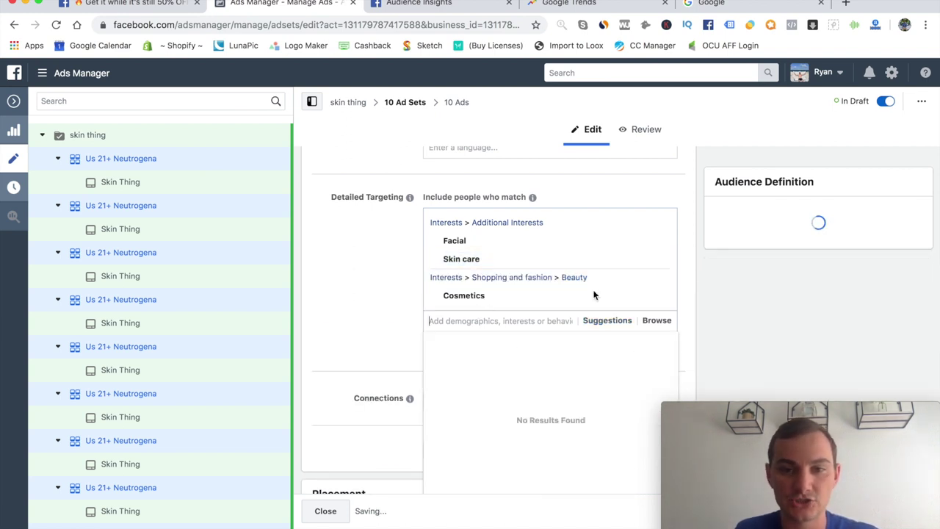
{"action": "left_click", "coordinate": [659, 295]}
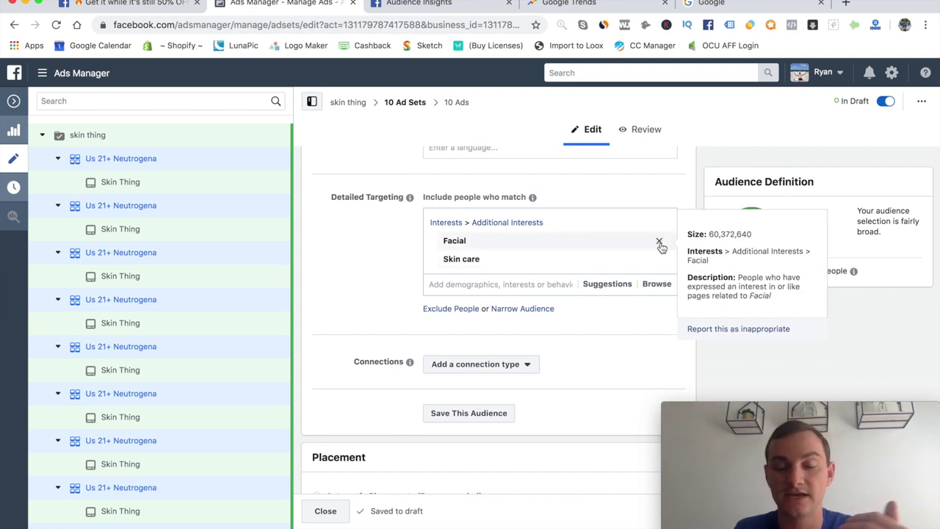
Add the suggested interest Women's Health (magazine) to the detailed targeting and remove Facial and Skin care
{"action": "left_click", "coordinate": [620, 285]}
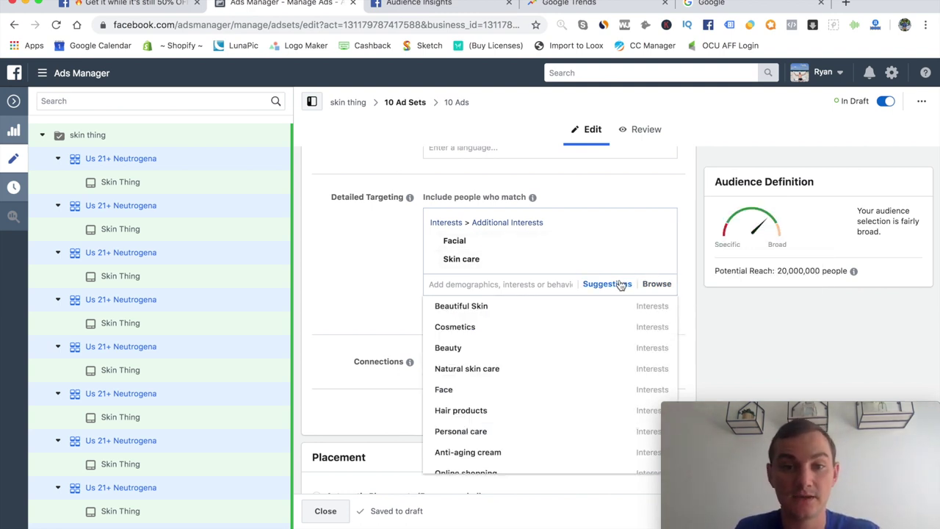
{"action": "scroll", "coordinate": [504, 451], "scroll_direction": "down", "scroll_amount": 3}
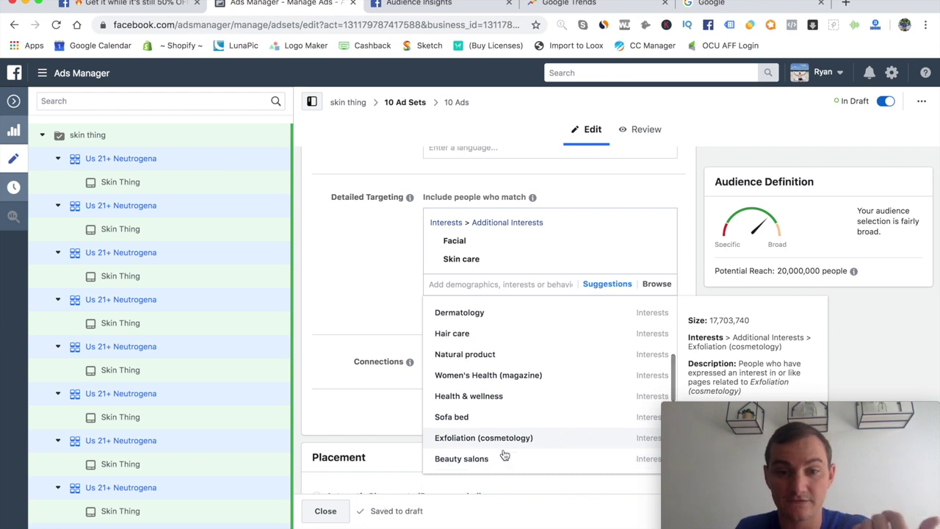
{"action": "scroll", "coordinate": [528, 373], "scroll_direction": "up", "scroll_amount": 1}
{"action": "scroll", "coordinate": [529, 369], "scroll_direction": "down", "scroll_amount": 3}
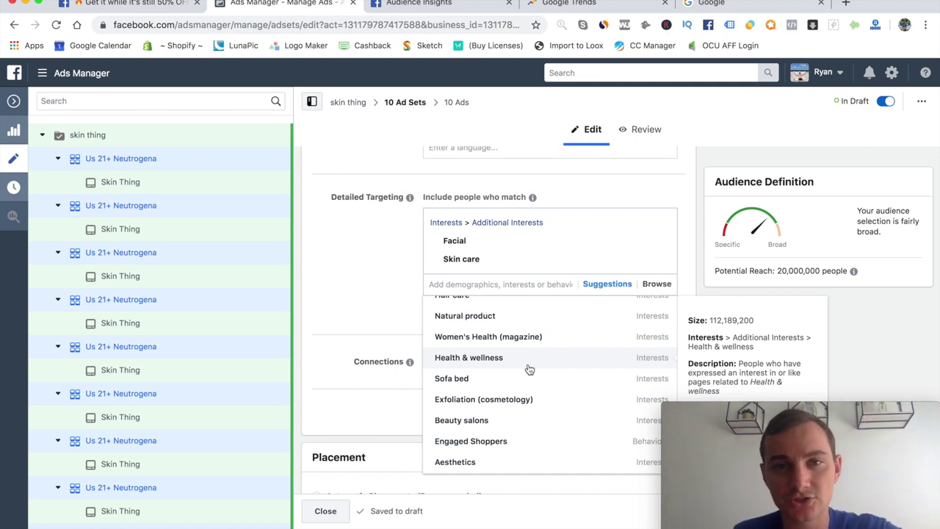
{"action": "scroll", "coordinate": [522, 399], "scroll_direction": "down", "scroll_amount": 1}
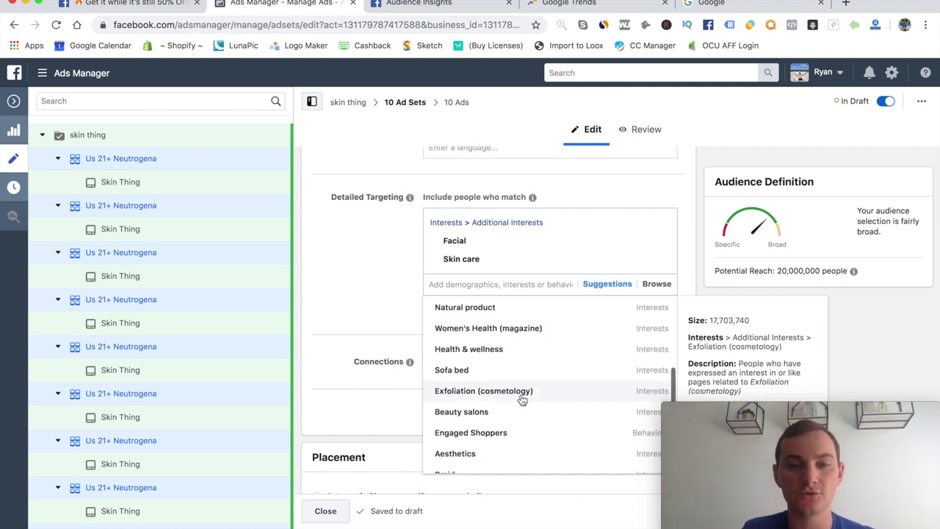
{"action": "scroll", "coordinate": [525, 394], "scroll_direction": "down", "scroll_amount": 1}
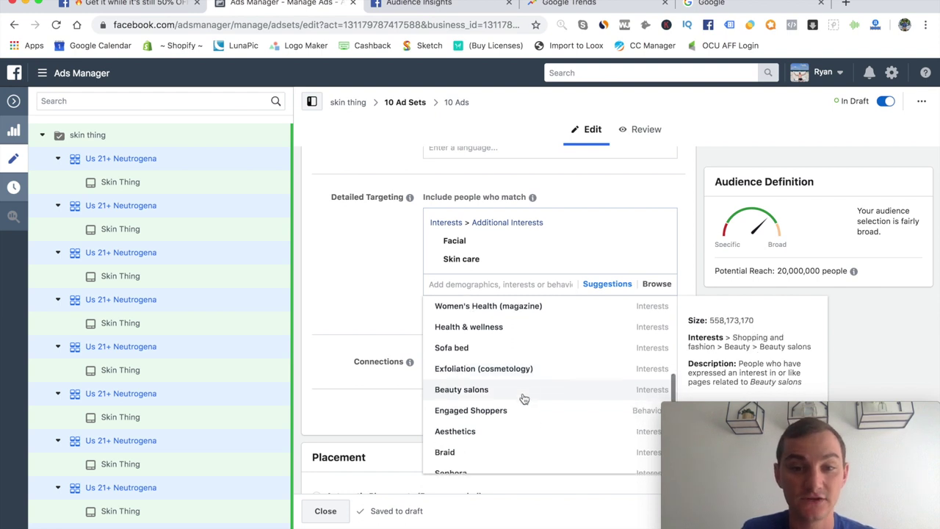
{"action": "scroll", "coordinate": [527, 375], "scroll_direction": "up", "scroll_amount": 1}
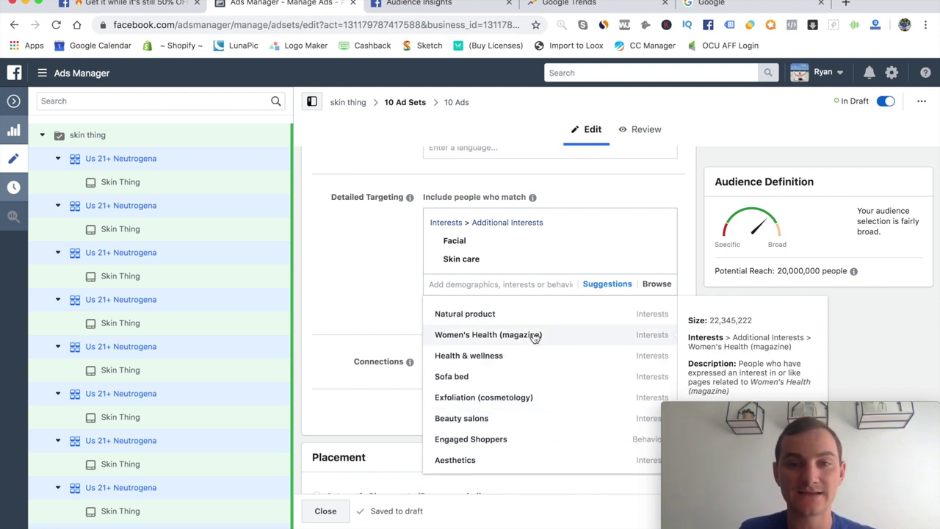
{"action": "left_click", "coordinate": [534, 334]}
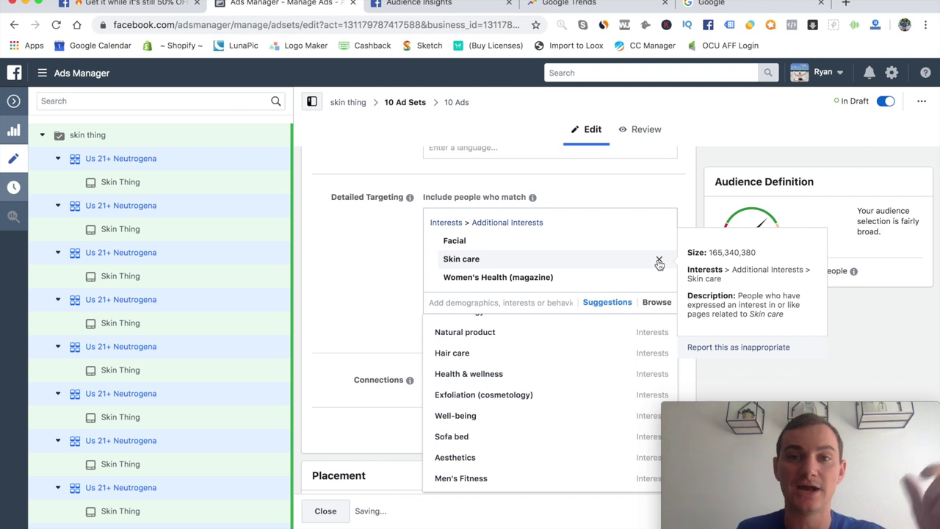
{"action": "left_click", "coordinate": [659, 261]}
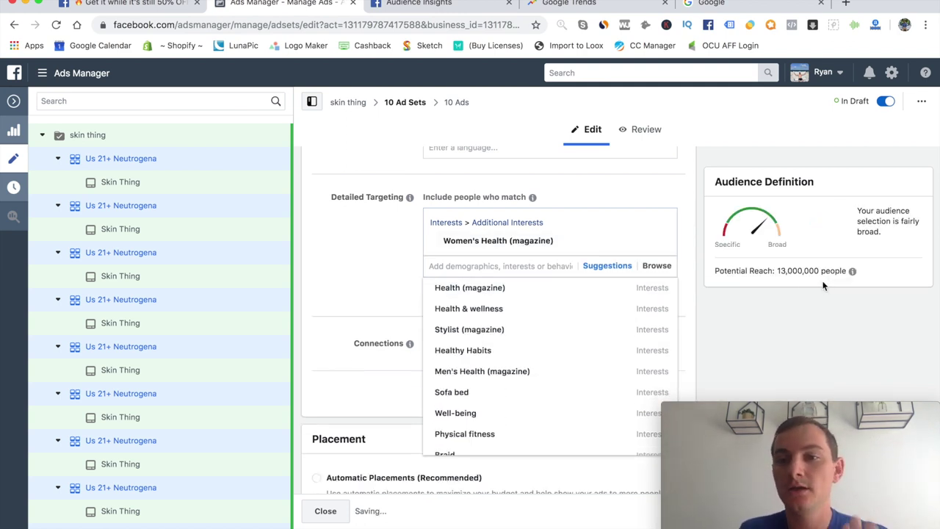
{"action": "left_click", "coordinate": [367, 248]}
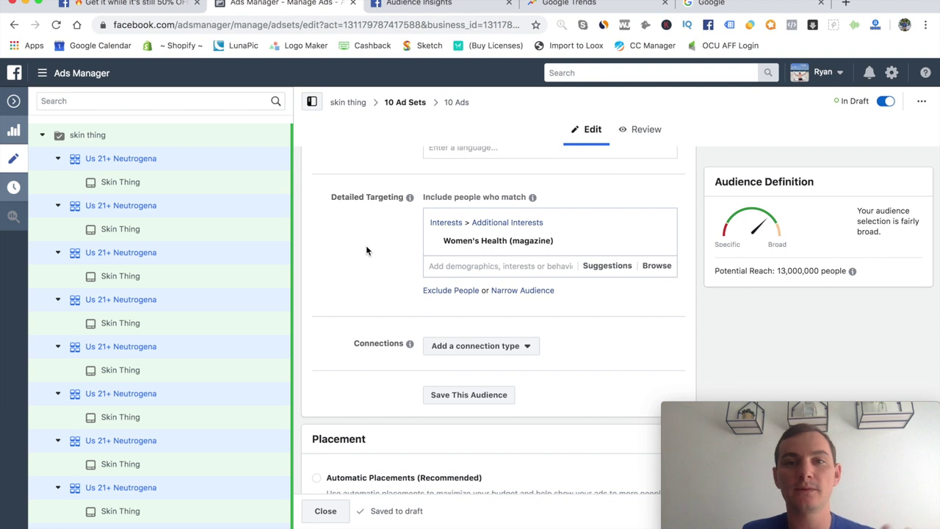
In Audience Insights, add the interest Skin to the audience of United States women aged 21 and over
{"action": "left_click", "coordinate": [419, 5]}
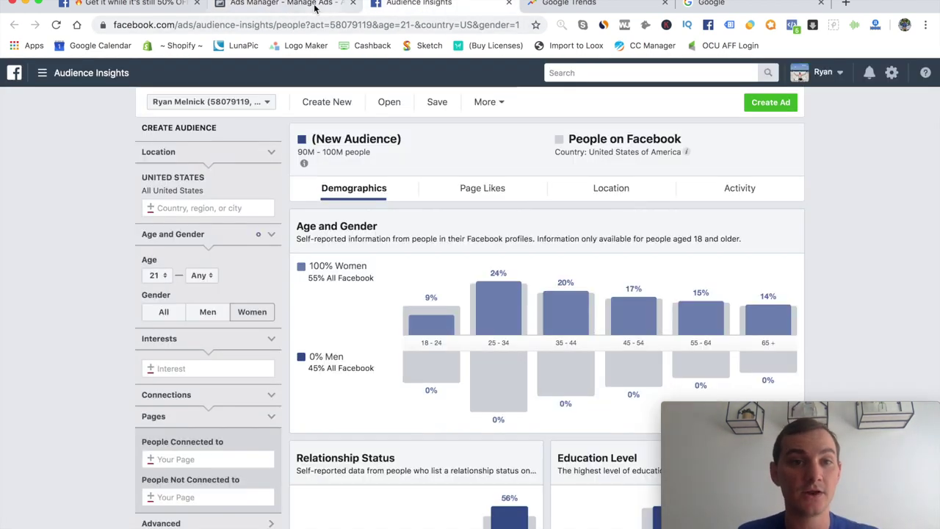
{"action": "scroll", "coordinate": [185, 290], "scroll_direction": "down", "scroll_amount": 2}
{"action": "left_click", "coordinate": [188, 305]}
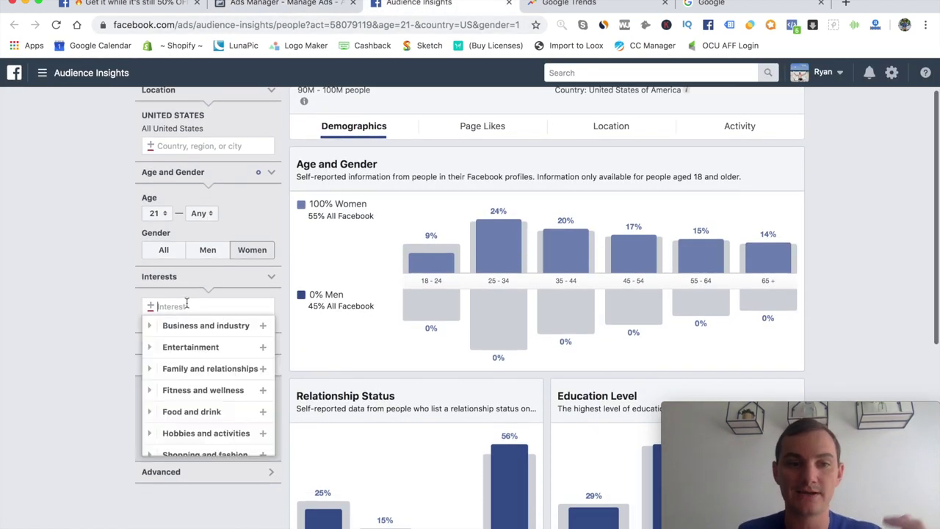
{"action": "left_click", "coordinate": [281, 5]}
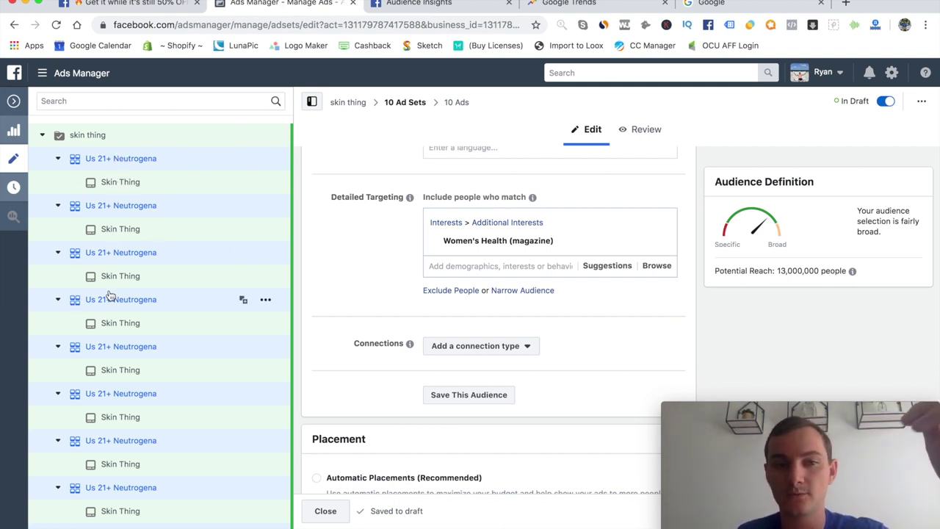
{"action": "left_click", "coordinate": [387, 15]}
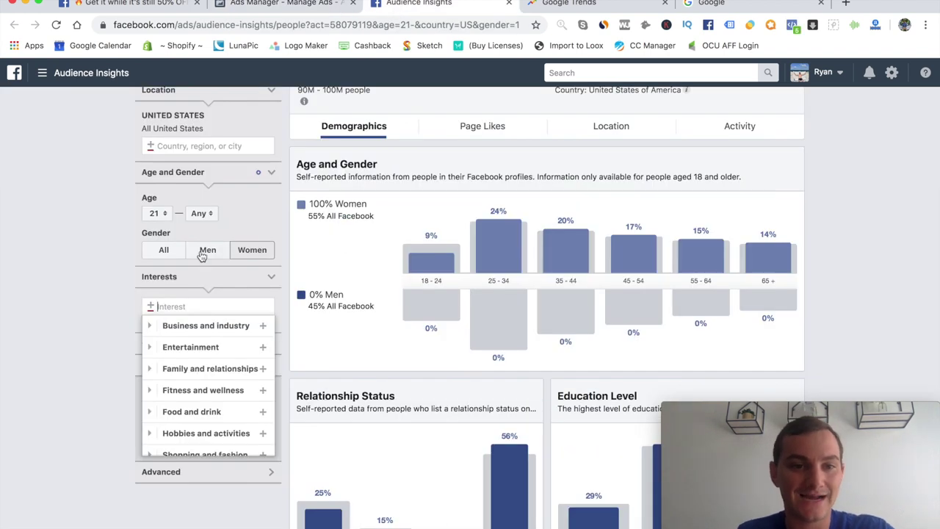
{"action": "type", "text": "skin"}
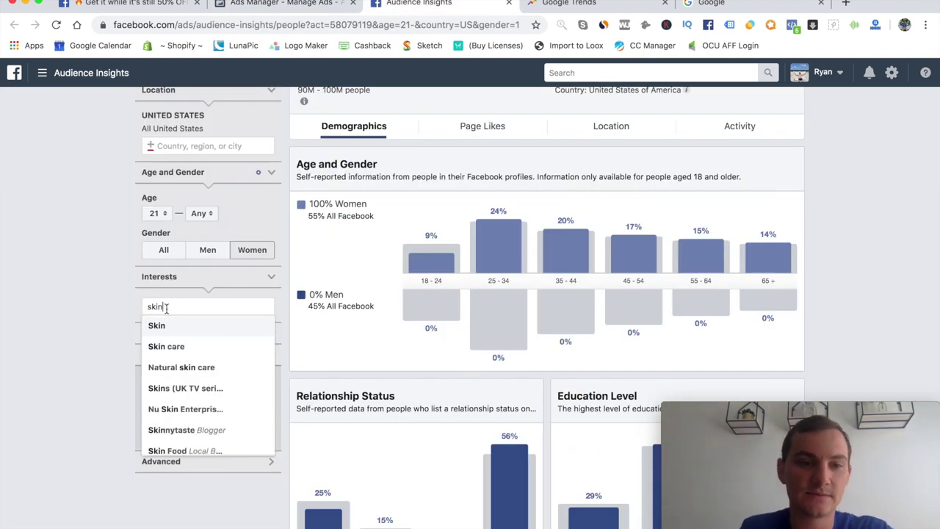
{"action": "left_click", "coordinate": [158, 327]}
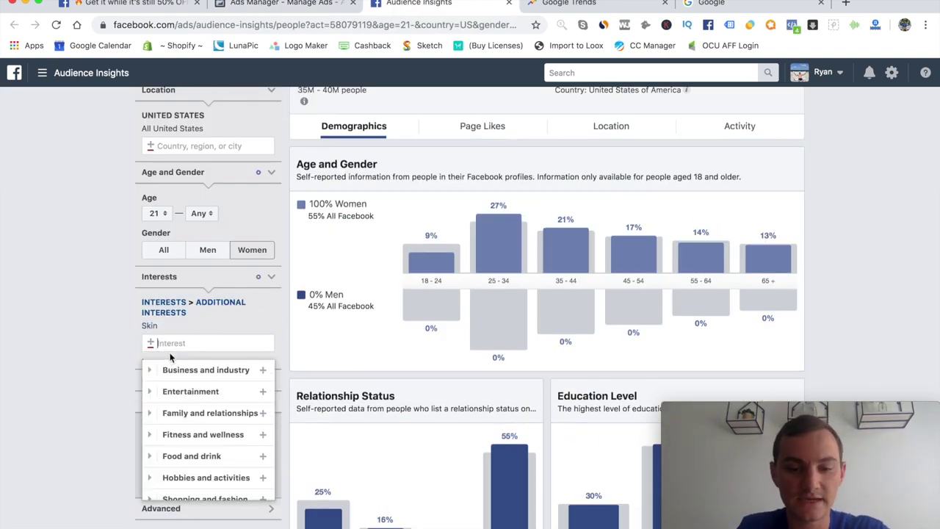
Add the interest Skin care to the Audience Insights audience and remove Skin
{"action": "type", "text": "skin"}
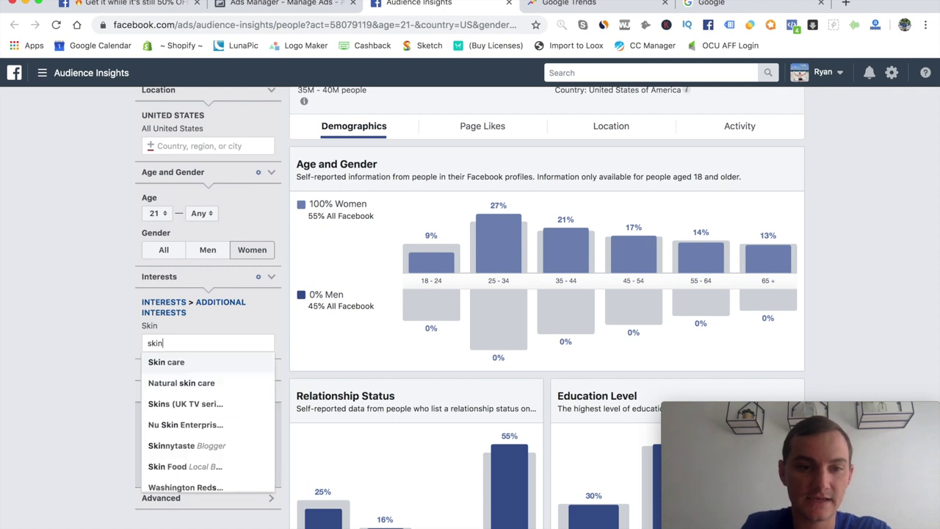
{"action": "left_click", "coordinate": [190, 366]}
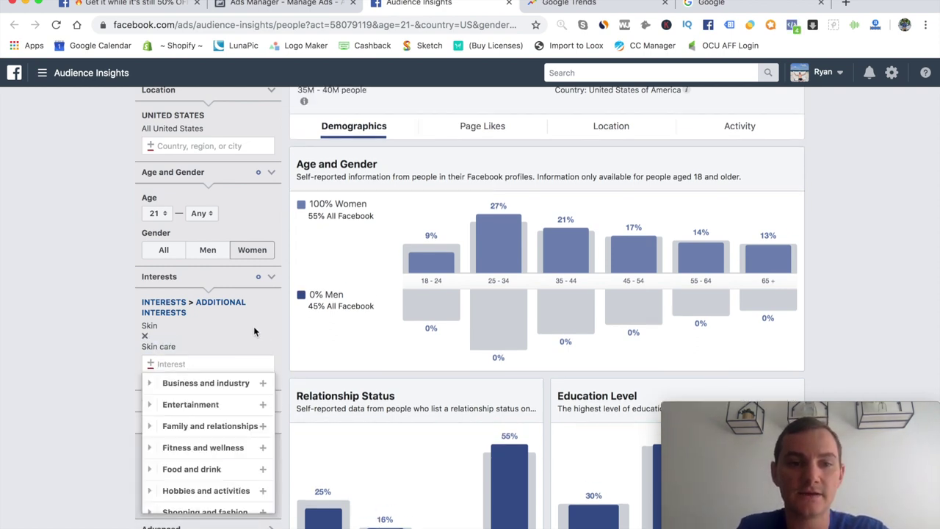
{"action": "left_click", "coordinate": [146, 337]}
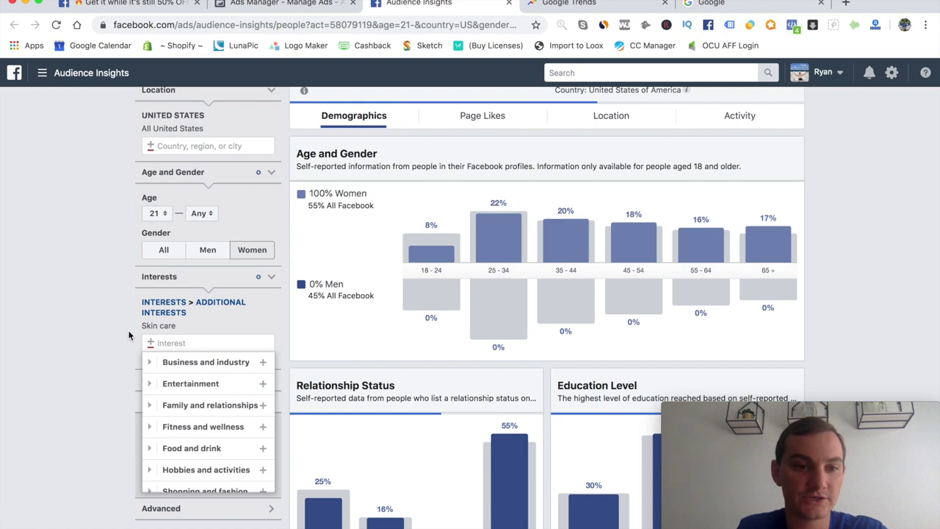
{"action": "scroll", "coordinate": [553, 306], "scroll_direction": "down", "scroll_amount": 1}
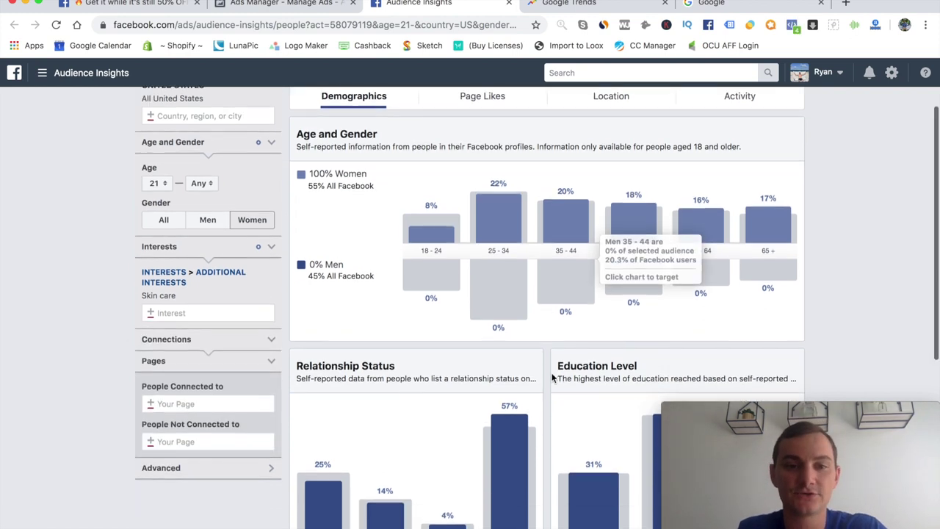
{"action": "scroll", "coordinate": [455, 220], "scroll_direction": "up", "scroll_amount": 2}
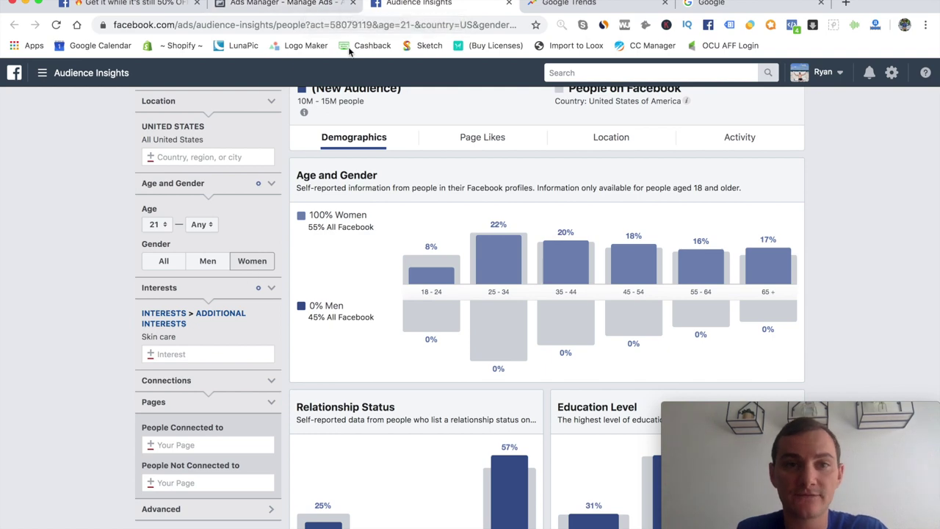
In Ads Manager, review the ad sets' placement and audience settings, and return to Audience Insights
{"action": "left_click", "coordinate": [307, 6]}
{"action": "scroll", "coordinate": [516, 436], "scroll_direction": "down", "scroll_amount": 4}
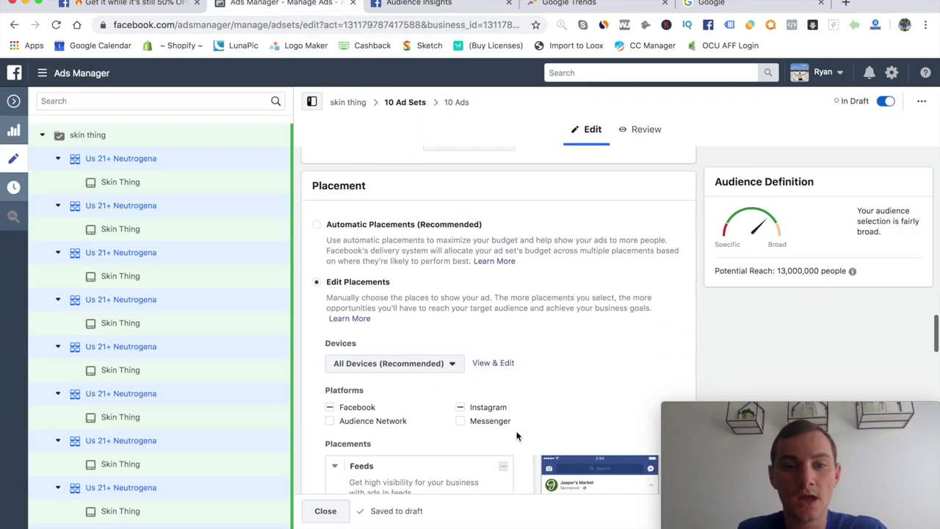
{"action": "scroll", "coordinate": [520, 353], "scroll_direction": "up", "scroll_amount": 7}
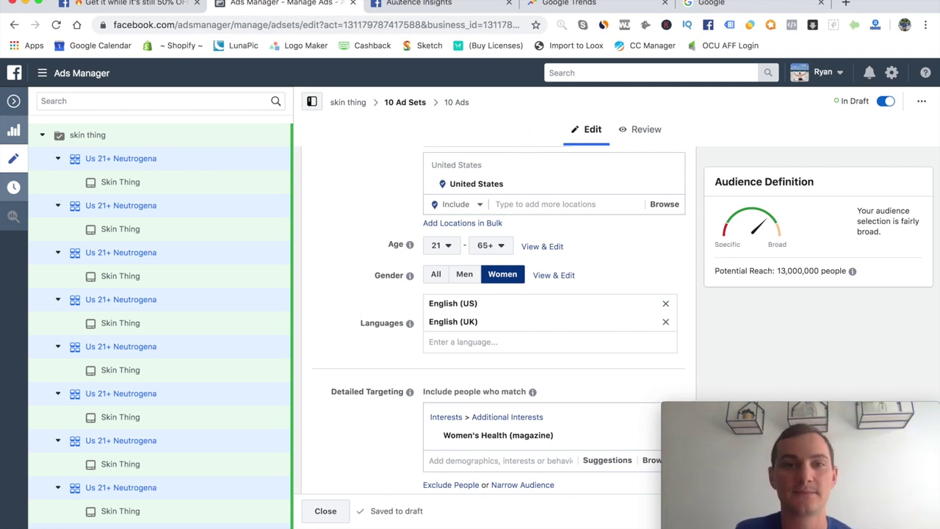
{"action": "left_click", "coordinate": [421, 7]}
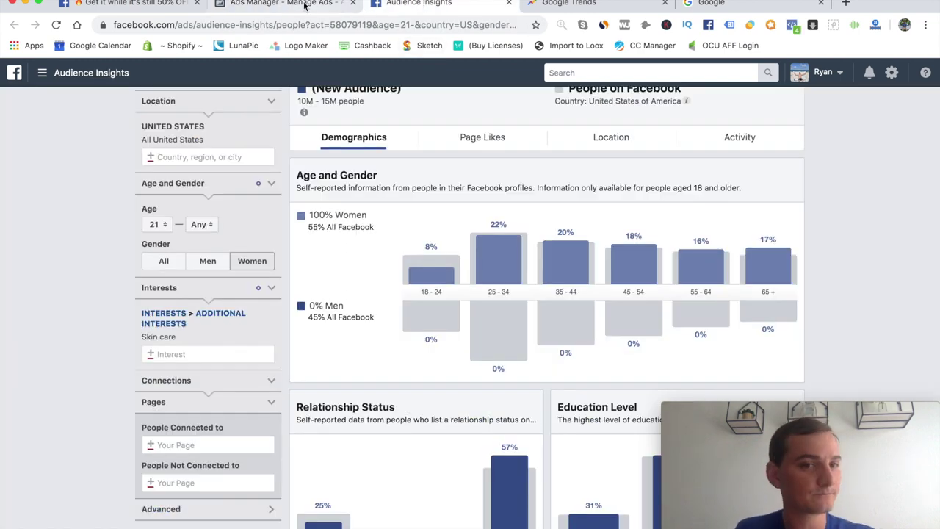
Review the Skin care audience's demographics, and examine the top categories and most relevant pages in its Page Likes
{"action": "scroll", "coordinate": [335, 311], "scroll_direction": "down", "scroll_amount": 10}
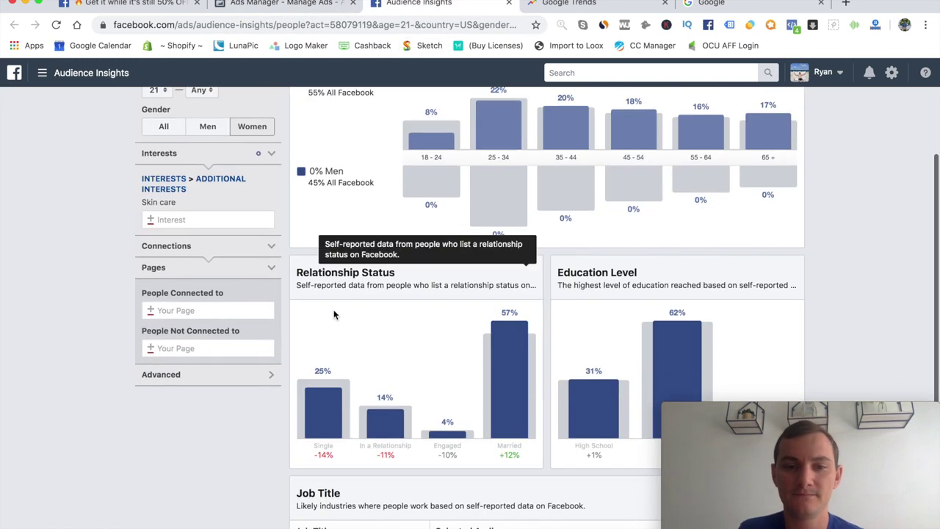
{"action": "scroll", "coordinate": [361, 343], "scroll_direction": "up", "scroll_amount": 10}
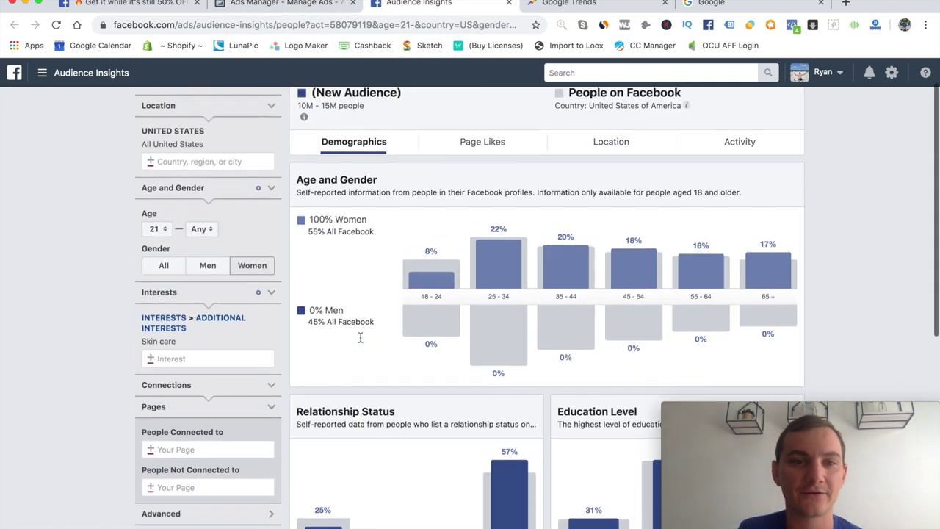
{"action": "left_click", "coordinate": [477, 155]}
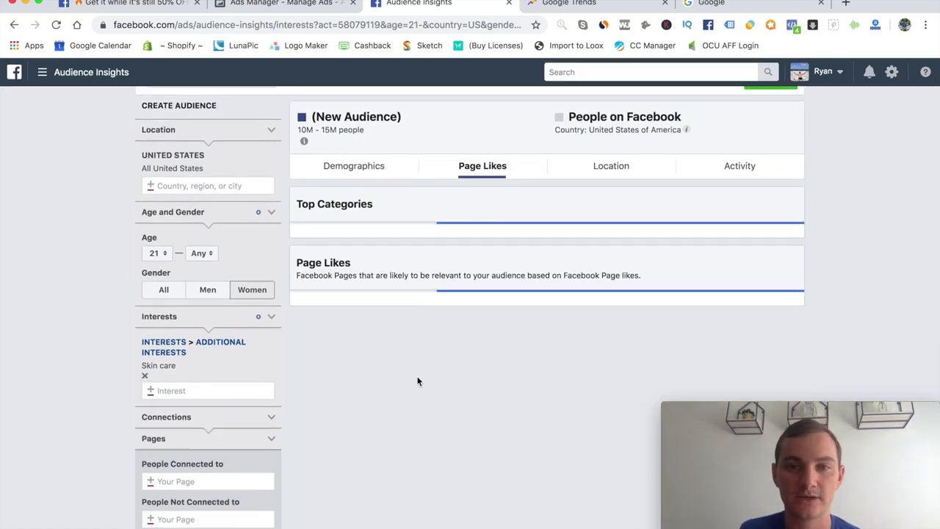
{"action": "scroll", "coordinate": [511, 220], "scroll_direction": "down", "scroll_amount": 5}
{"action": "scroll", "coordinate": [512, 162], "scroll_direction": "up", "scroll_amount": 2}
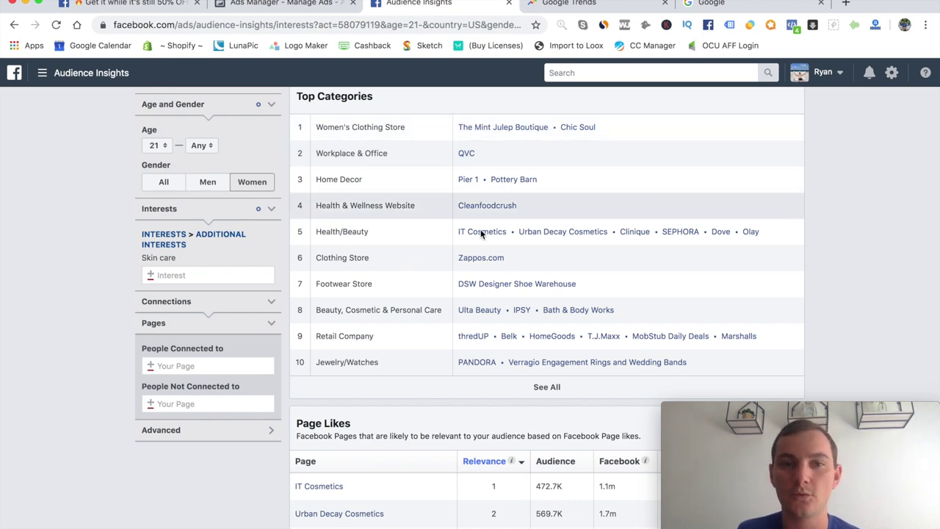
{"action": "scroll", "coordinate": [537, 144], "scroll_direction": "down", "scroll_amount": 1}
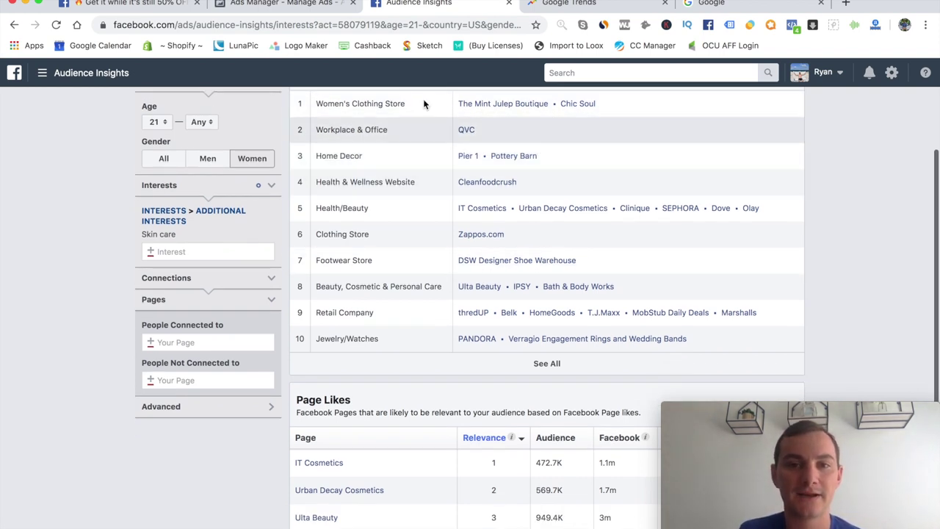
{"action": "scroll", "coordinate": [558, 321], "scroll_direction": "down", "scroll_amount": 2}
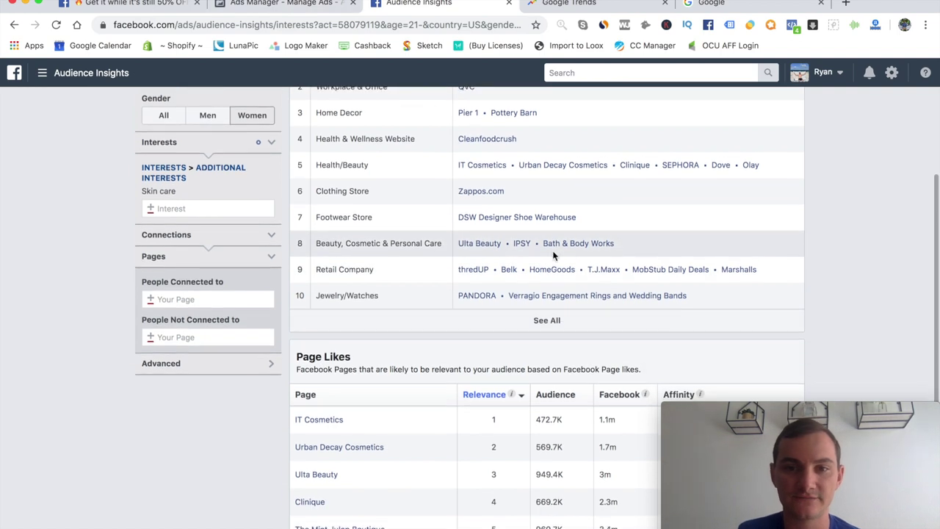
{"action": "scroll", "coordinate": [552, 264], "scroll_direction": "down", "scroll_amount": 1}
{"action": "scroll", "coordinate": [551, 255], "scroll_direction": "down", "scroll_amount": 1}
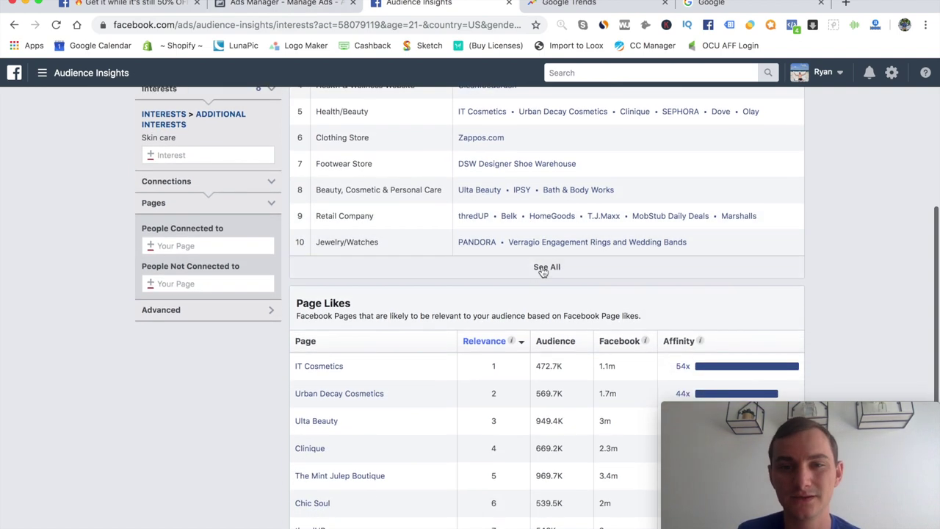
{"action": "scroll", "coordinate": [599, 334], "scroll_direction": "down", "scroll_amount": 3}
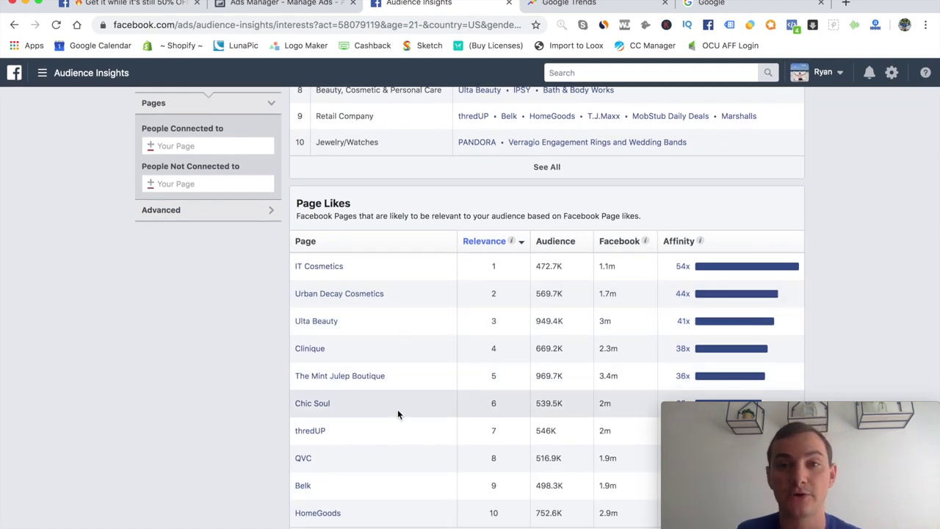
{"action": "scroll", "coordinate": [408, 249], "scroll_direction": "up", "scroll_amount": 1}
{"action": "scroll", "coordinate": [407, 247], "scroll_direction": "up", "scroll_amount": 5}
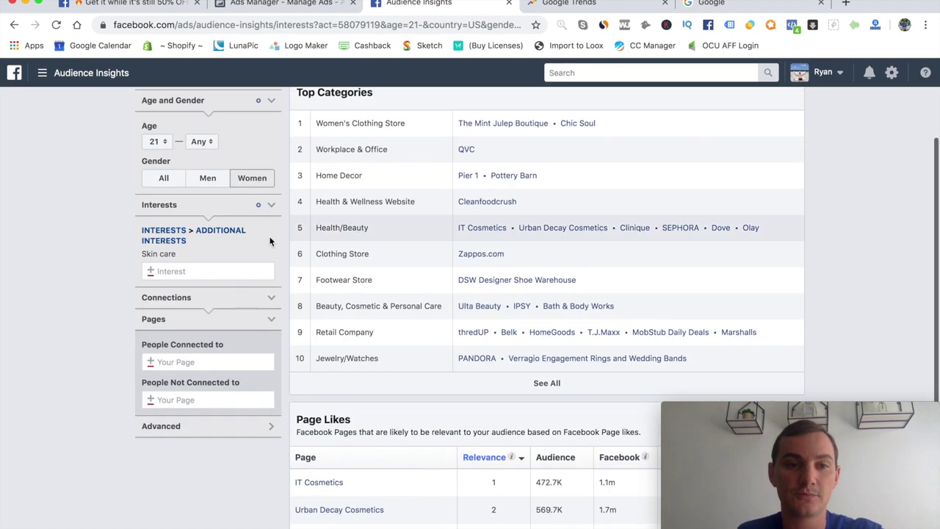
Add the interest Facial to the Audience Insights audience and review the updated Page Likes
{"action": "left_click", "coordinate": [231, 268]}
{"action": "type", "text": "facial"}
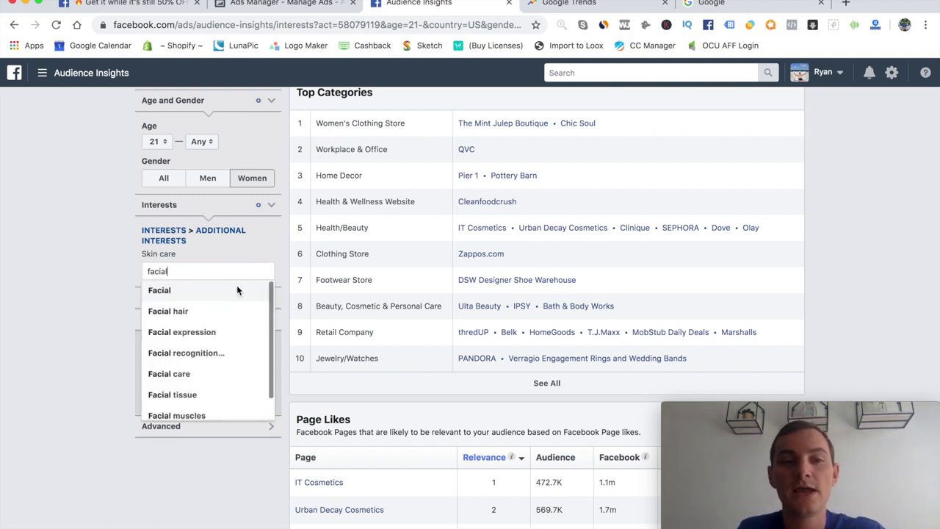
{"action": "left_click", "coordinate": [238, 288]}
{"action": "scroll", "coordinate": [349, 387], "scroll_direction": "down", "scroll_amount": 1}
{"action": "scroll", "coordinate": [350, 388], "scroll_direction": "down", "scroll_amount": 3}
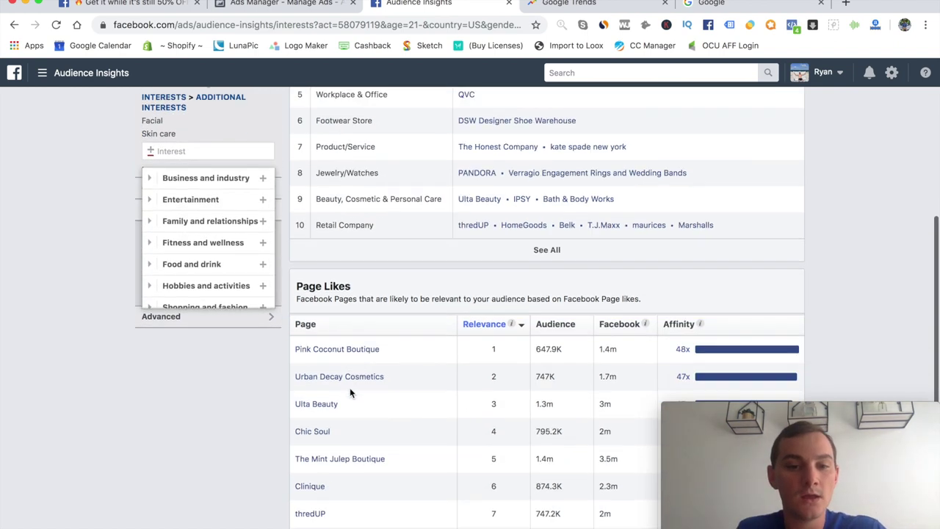
{"action": "scroll", "coordinate": [323, 462], "scroll_direction": "down", "scroll_amount": 2}
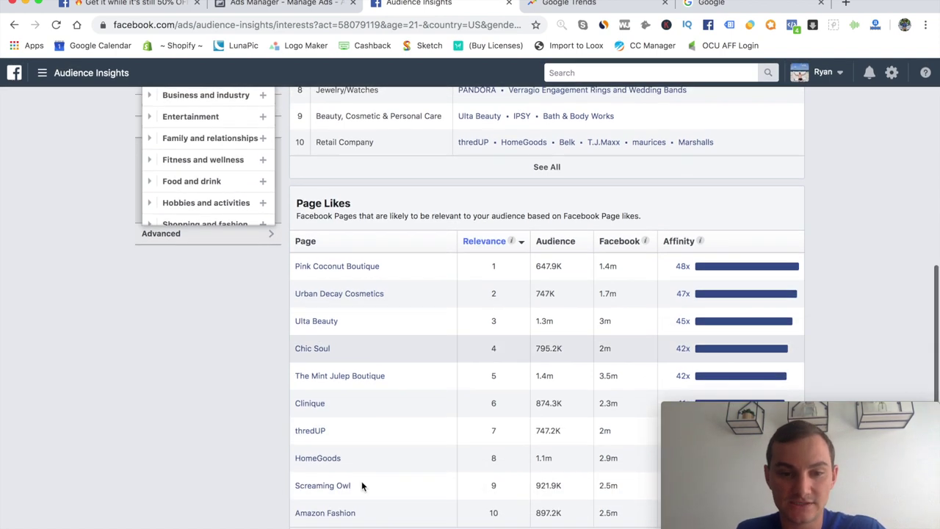
{"action": "scroll", "coordinate": [360, 506], "scroll_direction": "up", "scroll_amount": 5}
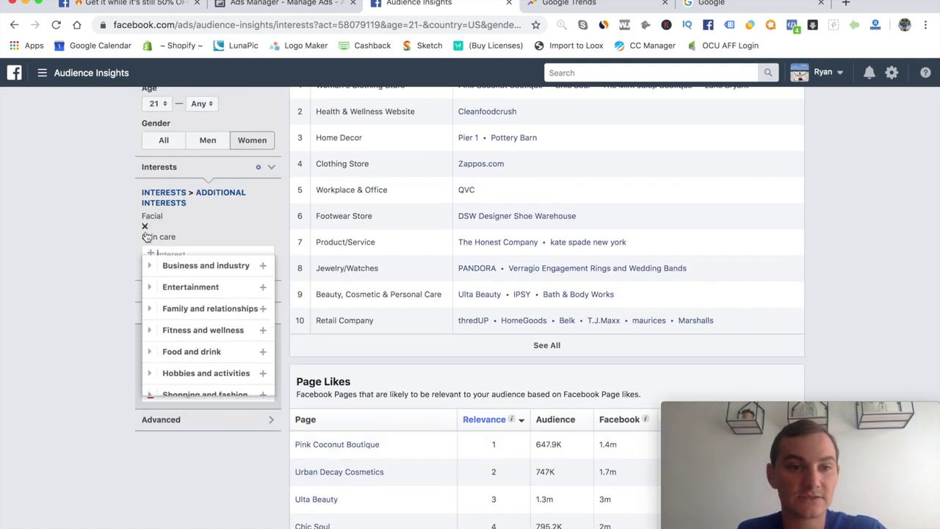
Remove the interest Skin care from the audience and review the pages relevant to Facial alone
{"action": "left_click", "coordinate": [146, 241]}
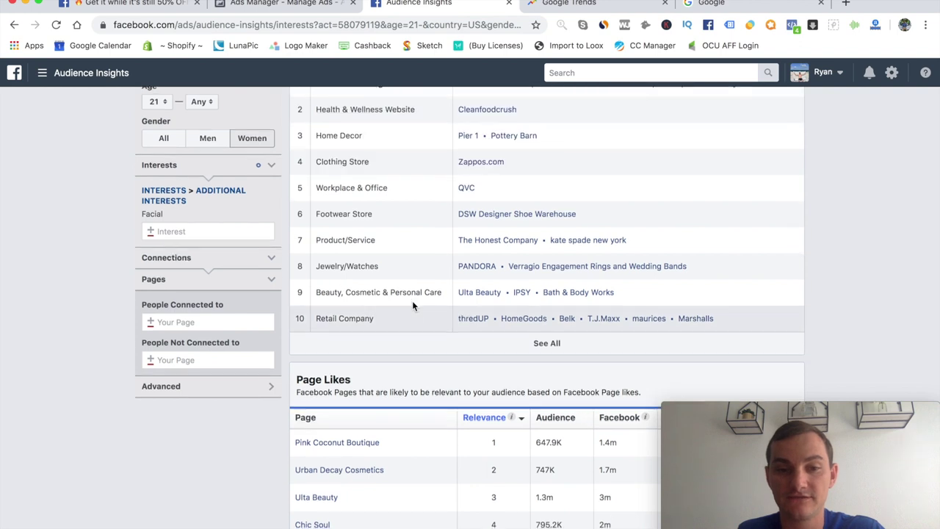
{"action": "scroll", "coordinate": [412, 300], "scroll_direction": "down", "scroll_amount": 3}
{"action": "scroll", "coordinate": [413, 484], "scroll_direction": "down", "scroll_amount": 1}
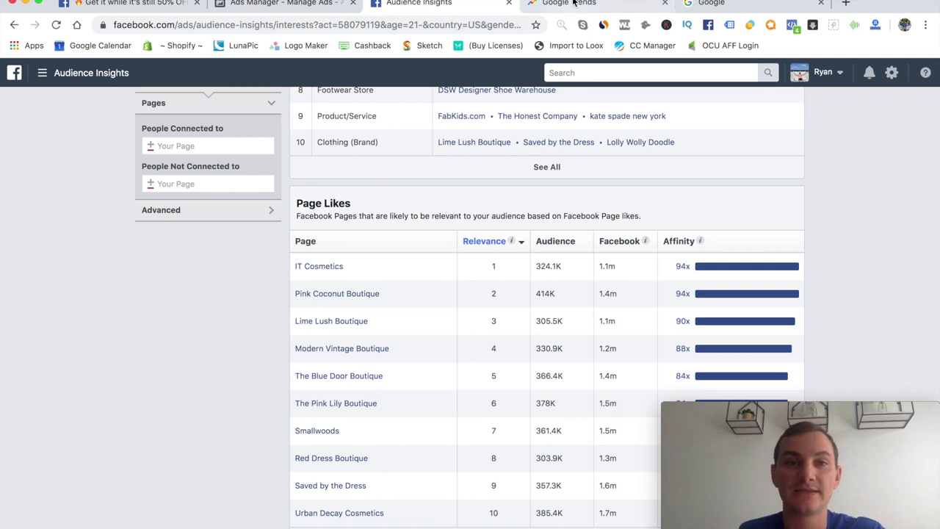
Switch to Google Trends and search for the term skin care in the United States
{"action": "left_click", "coordinate": [570, 4]}
{"action": "left_click", "coordinate": [345, 271]}
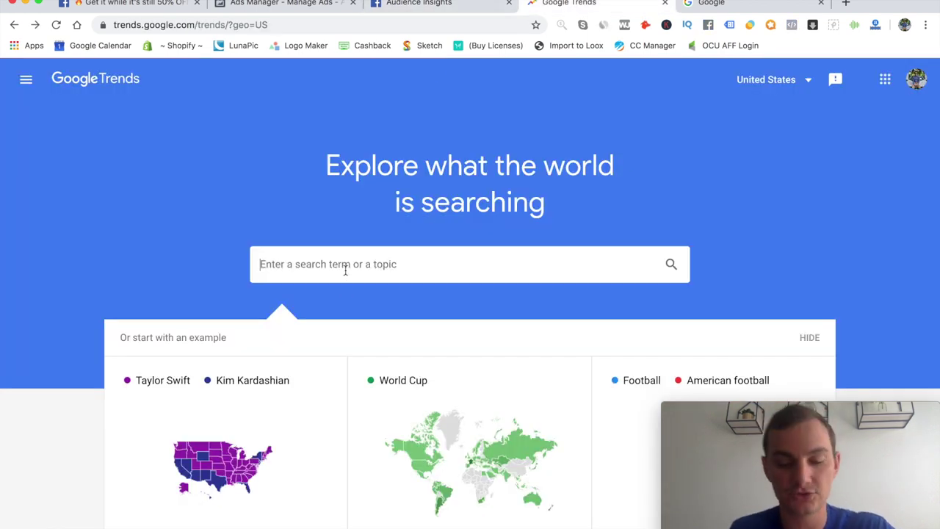
{"action": "type", "text": "skin"}
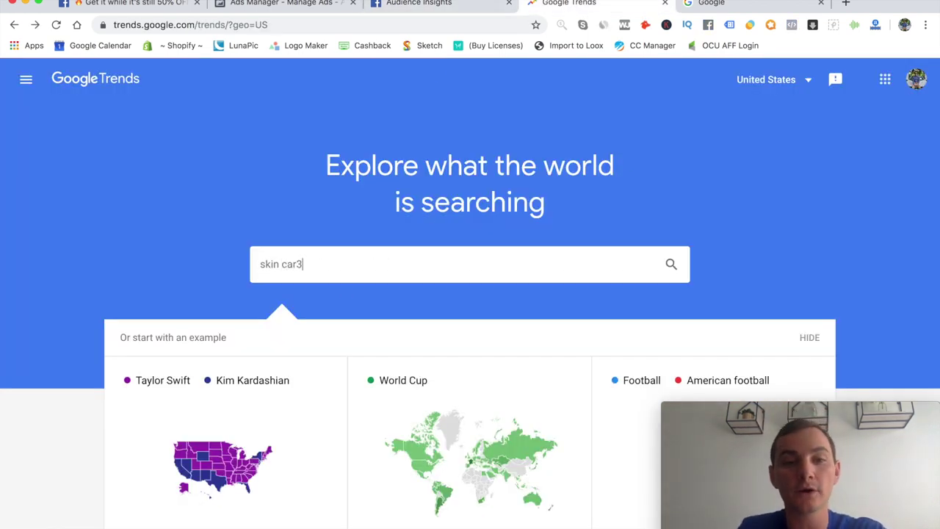
{"action": "type", "text": " car3"}
{"action": "key", "text": "Return"}
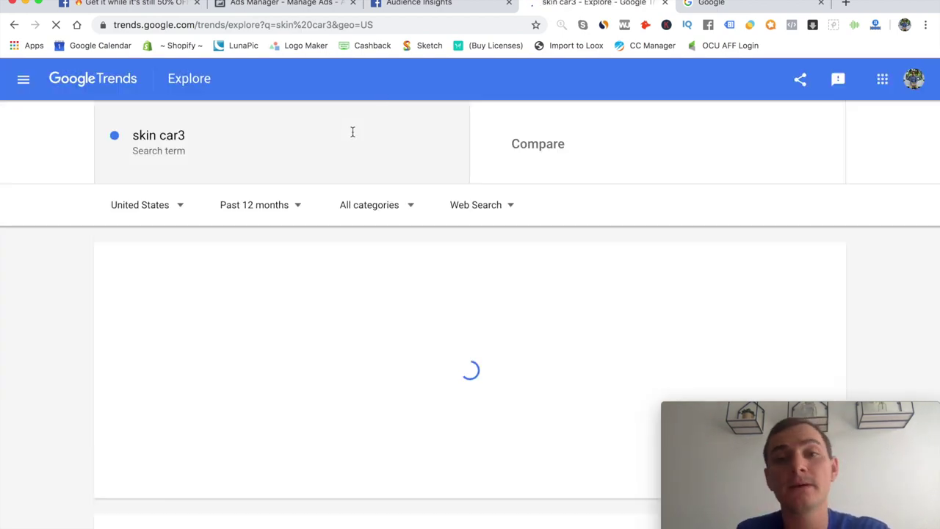
{"action": "left_click", "coordinate": [248, 134]}
{"action": "left_click", "coordinate": [230, 137]}
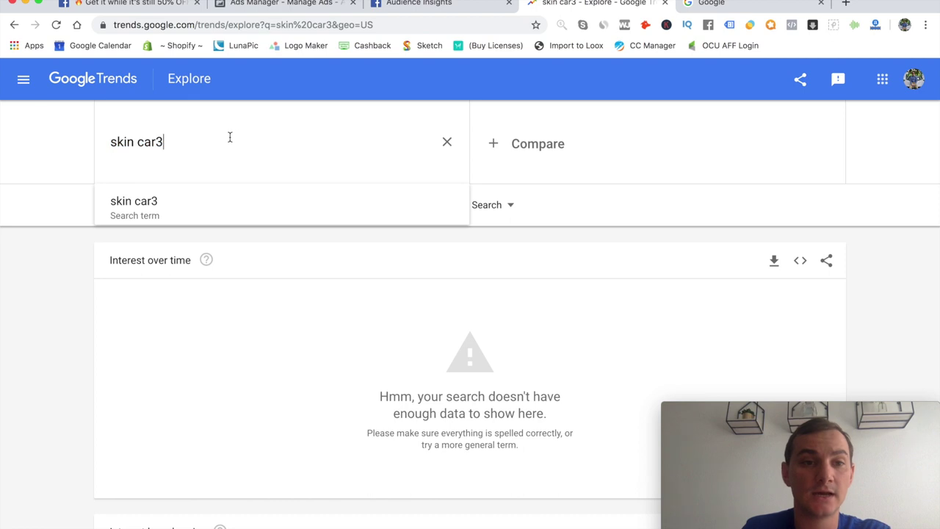
{"action": "type", "text": "e"}
{"action": "key", "text": "Return"}
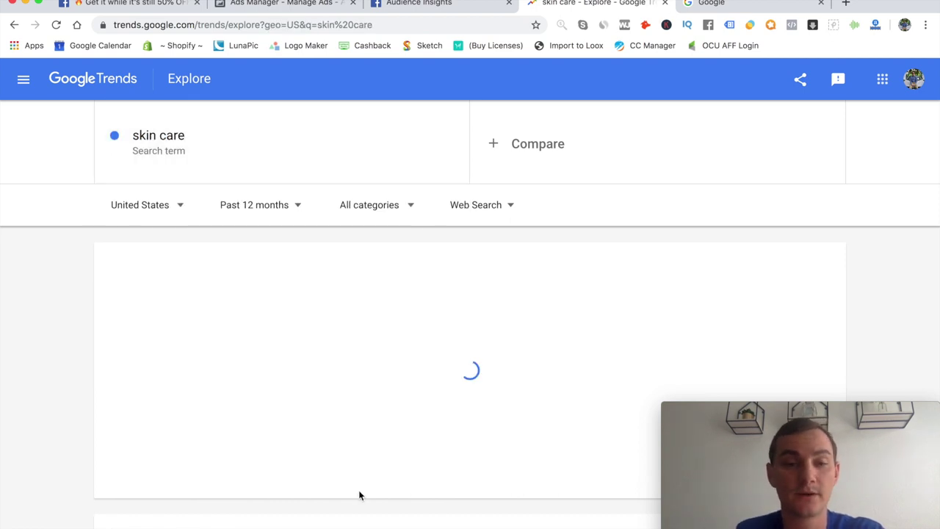
Examine the skin care search term's interest over time and its interest by subregion
{"action": "scroll", "coordinate": [359, 496], "scroll_direction": "down", "scroll_amount": 2}
{"action": "scroll", "coordinate": [493, 440], "scroll_direction": "up", "scroll_amount": 2}
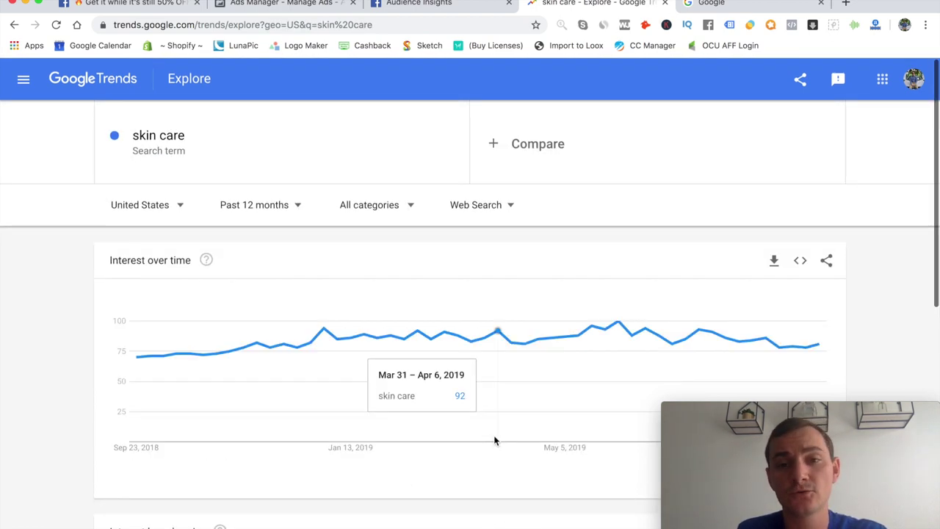
{"action": "scroll", "coordinate": [494, 441], "scroll_direction": "down", "scroll_amount": 2}
{"action": "scroll", "coordinate": [494, 440], "scroll_direction": "down", "scroll_amount": 1}
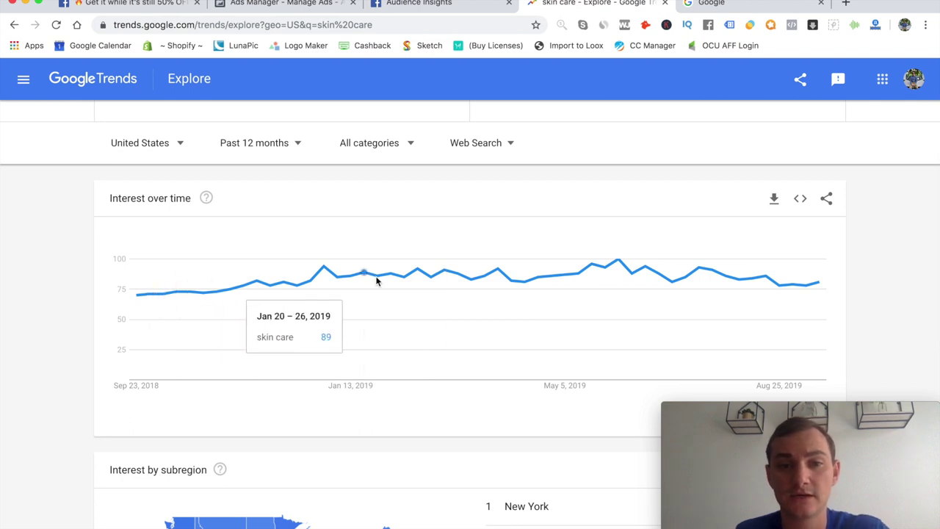
{"action": "scroll", "coordinate": [424, 323], "scroll_direction": "down", "scroll_amount": 6}
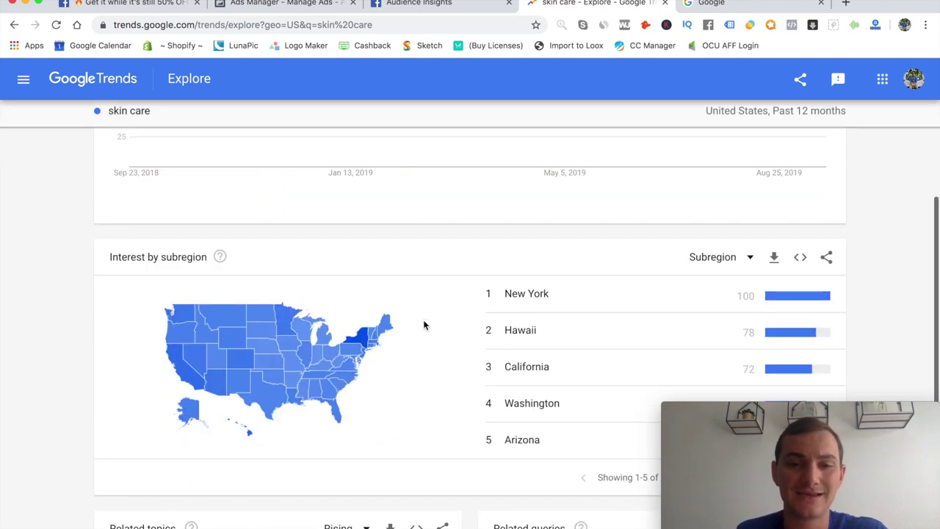
{"action": "scroll", "coordinate": [427, 334], "scroll_direction": "down", "scroll_amount": 1}
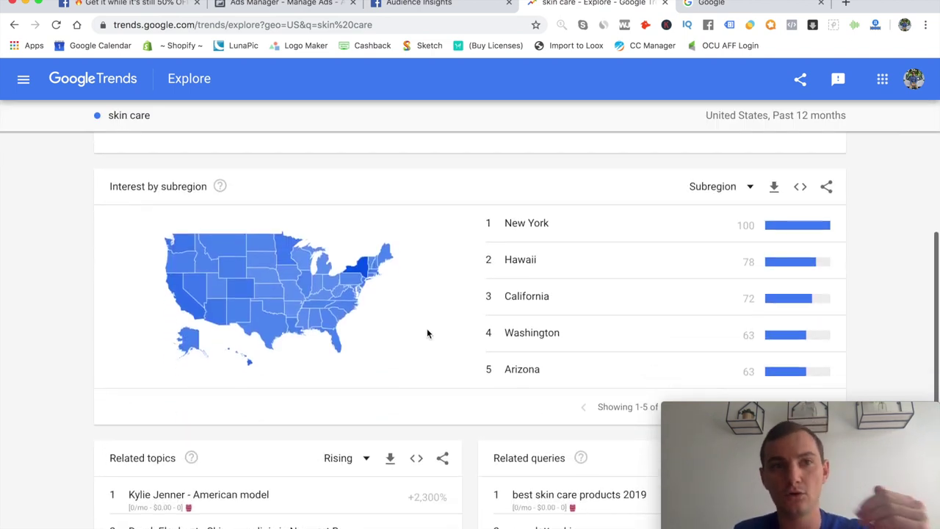
Examine the rising related topics and related queries for skin care
{"action": "scroll", "coordinate": [426, 334], "scroll_direction": "down", "scroll_amount": 4}
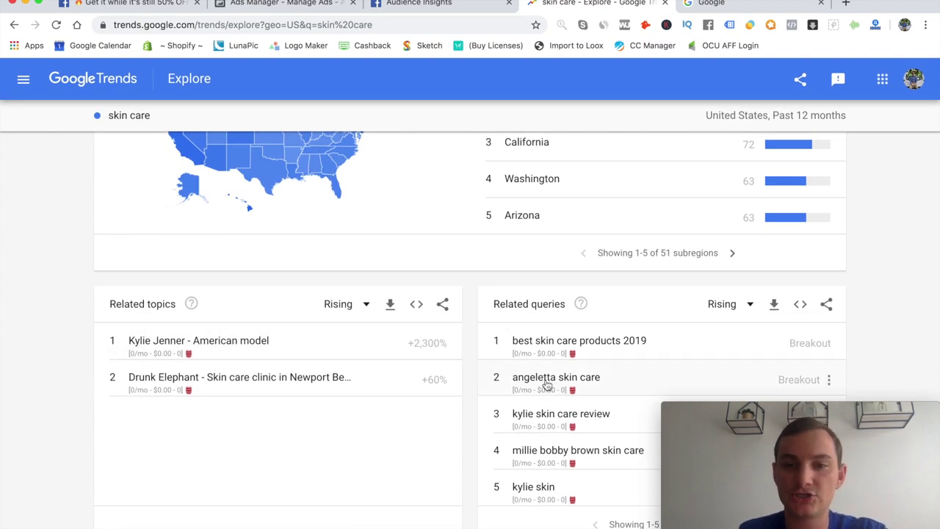
{"action": "scroll", "coordinate": [547, 386], "scroll_direction": "down", "scroll_amount": 1}
{"action": "scroll", "coordinate": [555, 385], "scroll_direction": "up", "scroll_amount": 1}
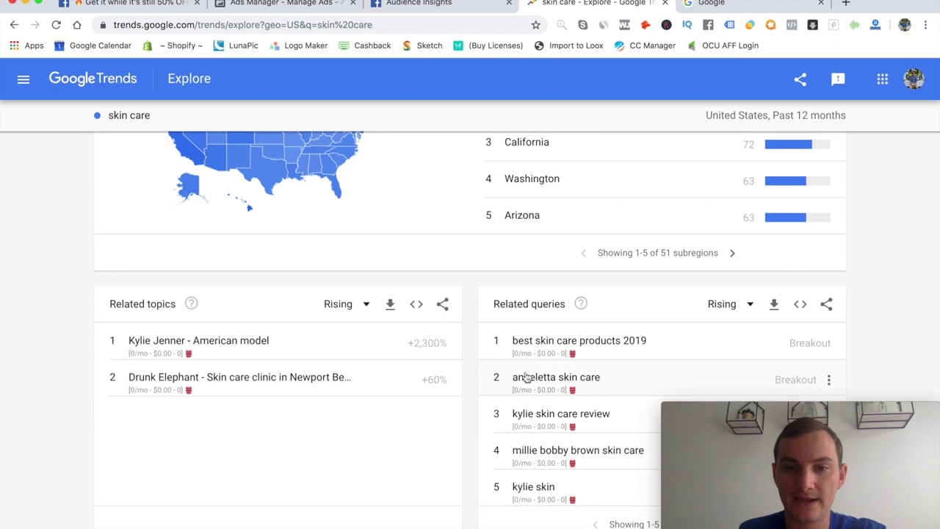
{"action": "scroll", "coordinate": [363, 350], "scroll_direction": "up", "scroll_amount": 3}
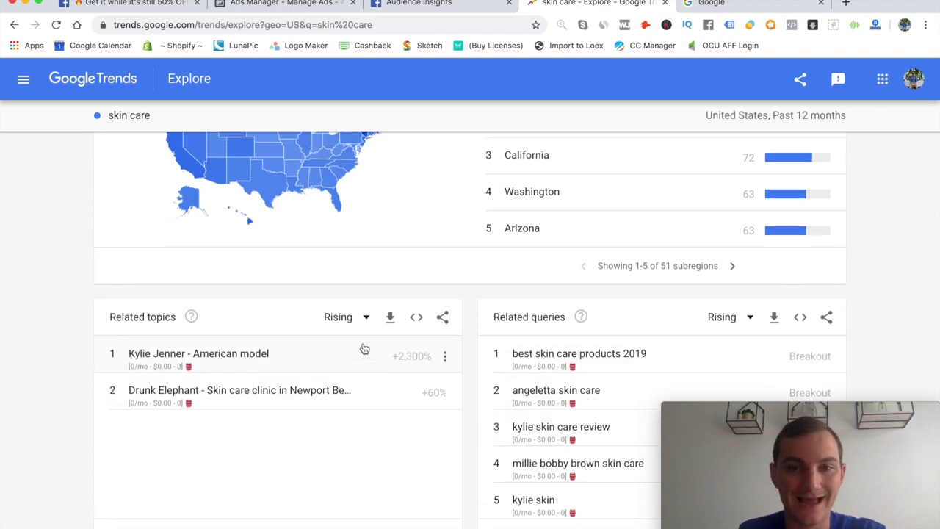
{"action": "scroll", "coordinate": [463, 371], "scroll_direction": "down", "scroll_amount": 2}
{"action": "scroll", "coordinate": [620, 382], "scroll_direction": "up", "scroll_amount": 2}
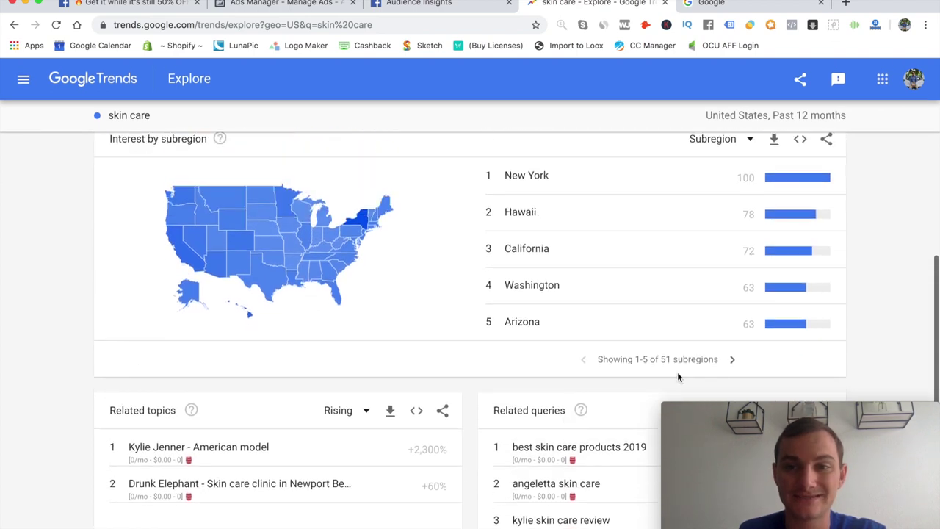
Check subregions 6-10 of the skin care ranking, return to the first five, and review the whole trends report again
{"action": "left_click", "coordinate": [732, 361]}
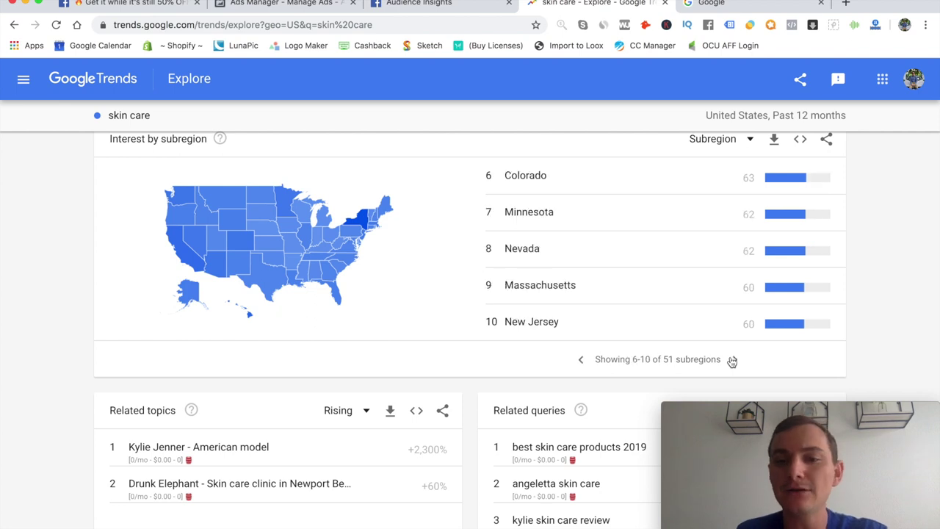
{"action": "left_click", "coordinate": [581, 361]}
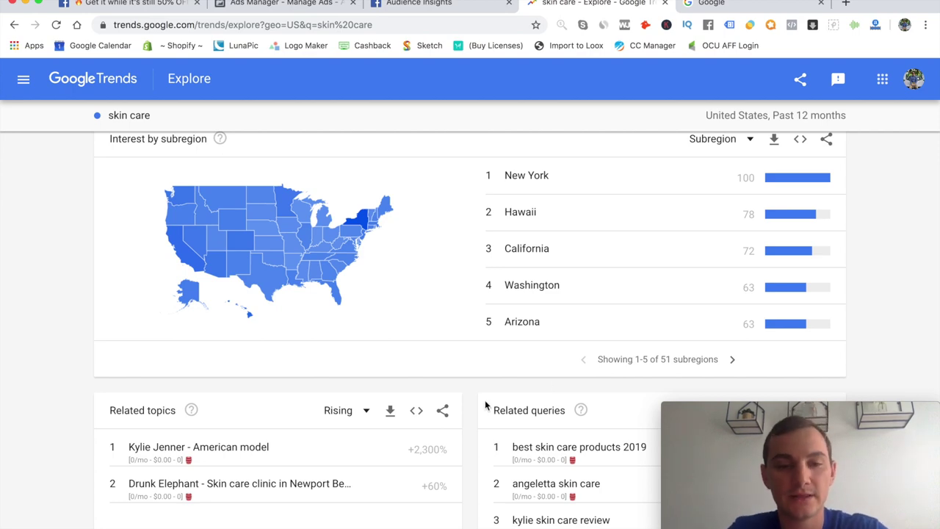
{"action": "scroll", "coordinate": [414, 449], "scroll_direction": "up", "scroll_amount": 5}
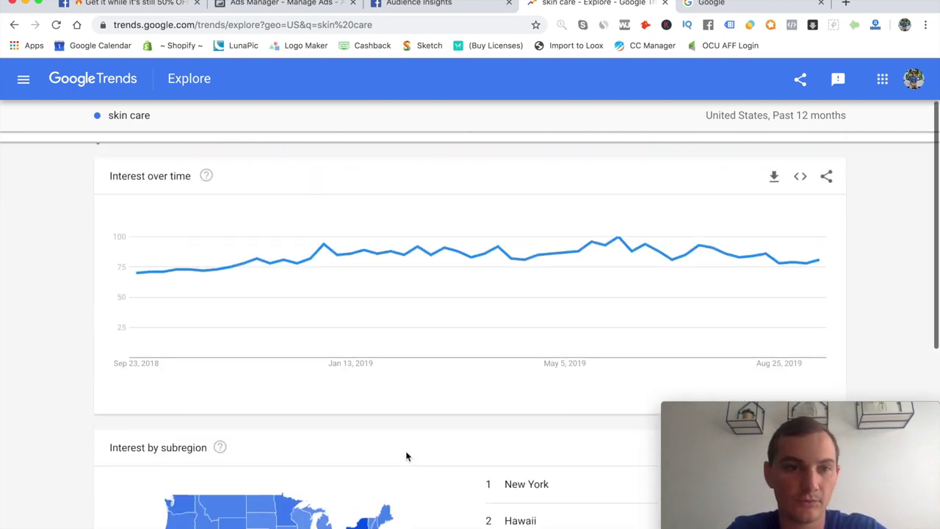
{"action": "scroll", "coordinate": [406, 456], "scroll_direction": "down", "scroll_amount": 8}
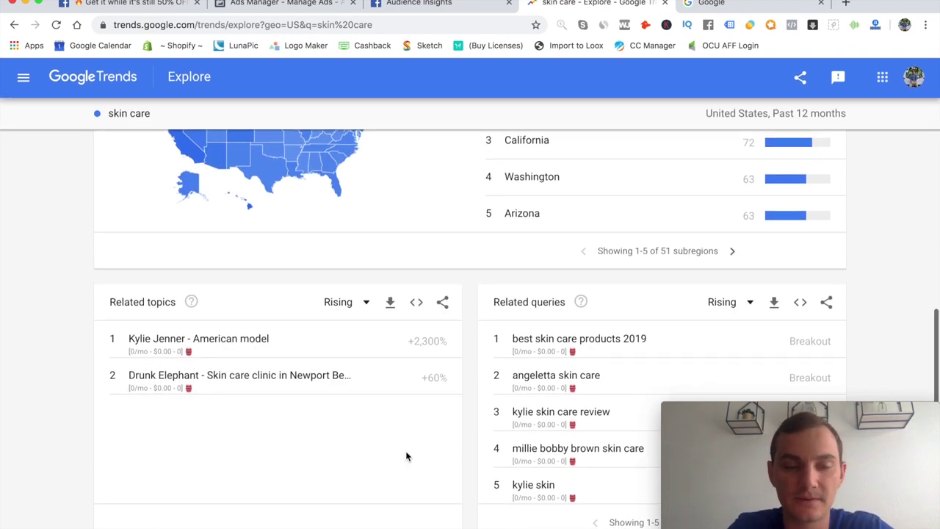
{"action": "scroll", "coordinate": [406, 456], "scroll_direction": "up", "scroll_amount": 2}
{"action": "scroll", "coordinate": [406, 456], "scroll_direction": "down", "scroll_amount": 2}
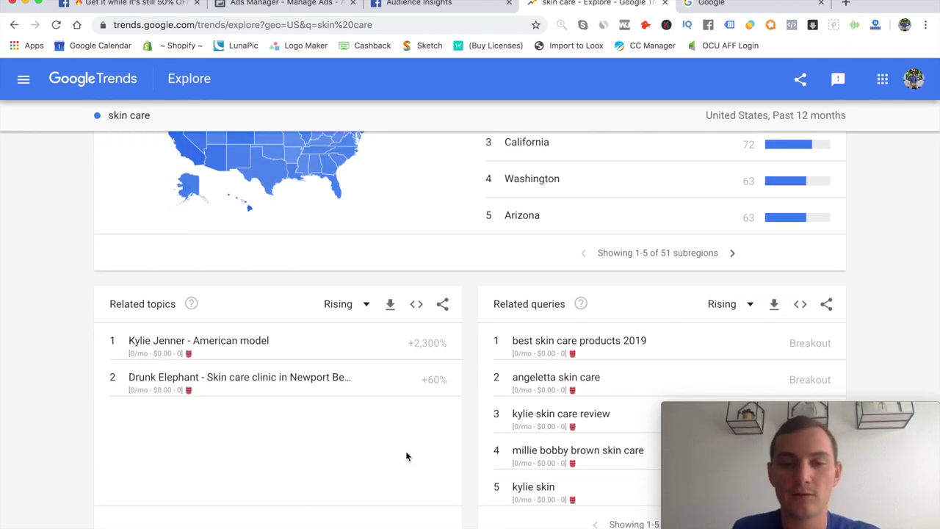
{"action": "scroll", "coordinate": [448, 397], "scroll_direction": "up", "scroll_amount": 3}
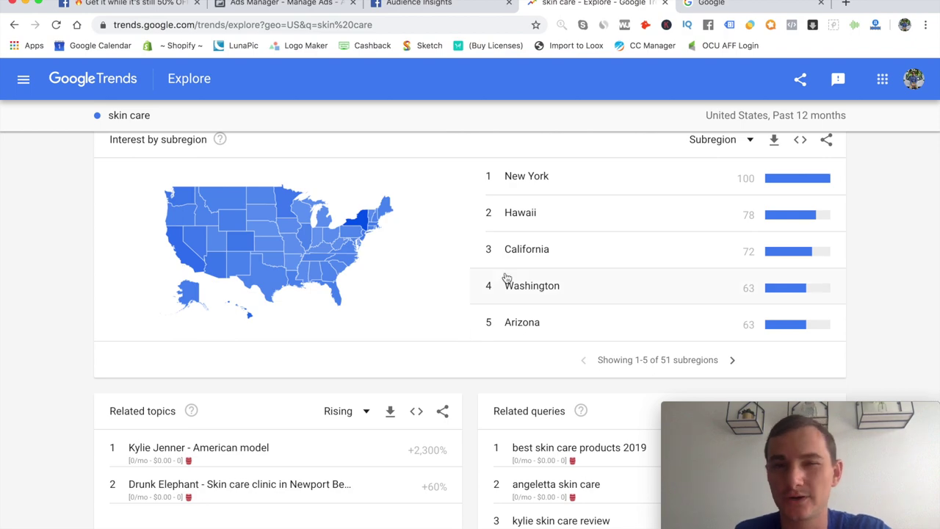
{"action": "scroll", "coordinate": [514, 243], "scroll_direction": "up", "scroll_amount": 1}
{"action": "scroll", "coordinate": [504, 257], "scroll_direction": "up", "scroll_amount": 6}
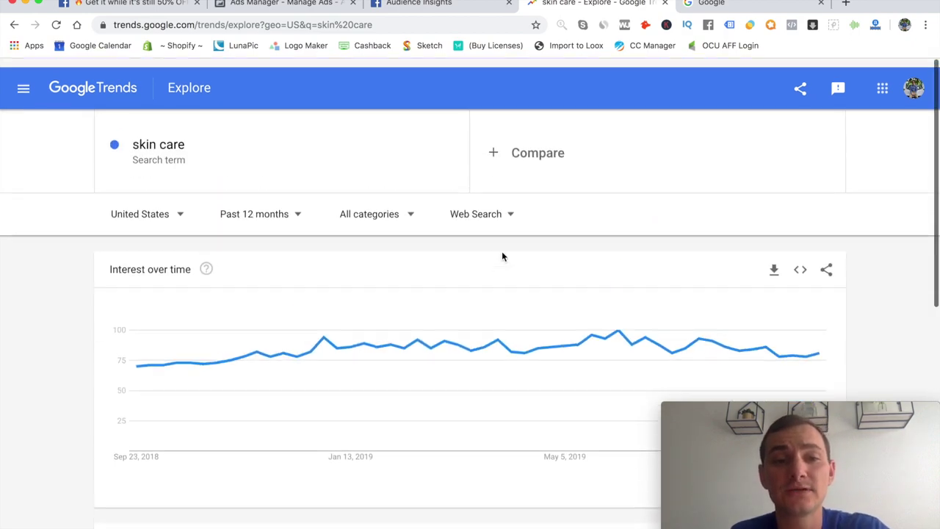
Switch from Google Trends to Google Search and search for skin care
{"action": "scroll", "coordinate": [456, 502], "scroll_direction": "down", "scroll_amount": 6}
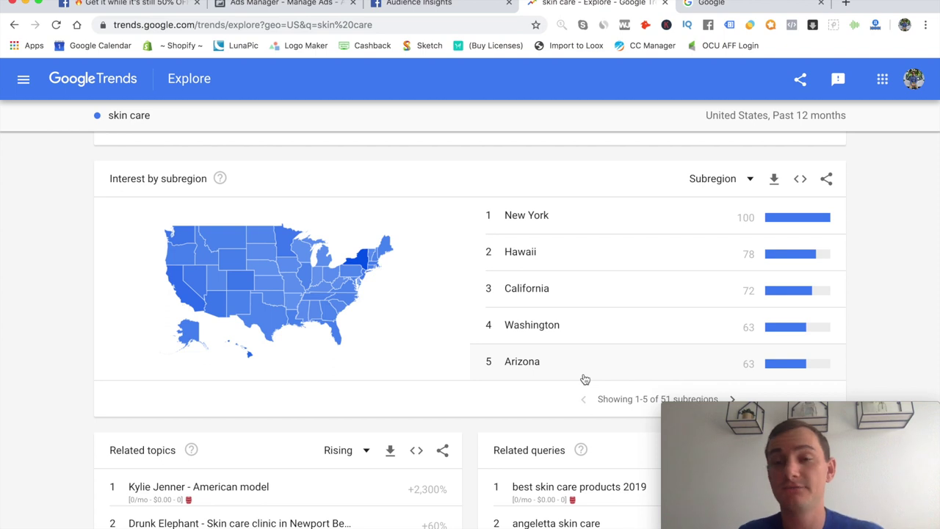
{"action": "left_click", "coordinate": [737, 4]}
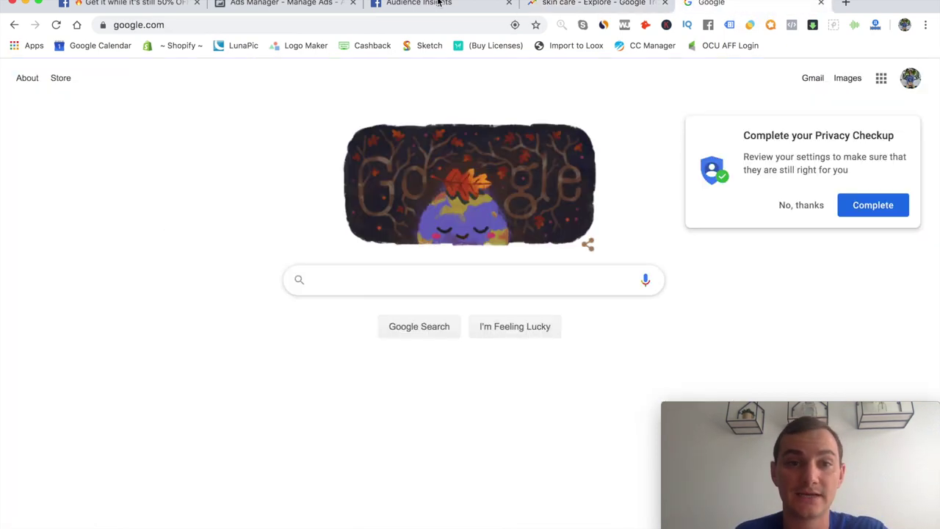
{"action": "left_click", "coordinate": [322, 278]}
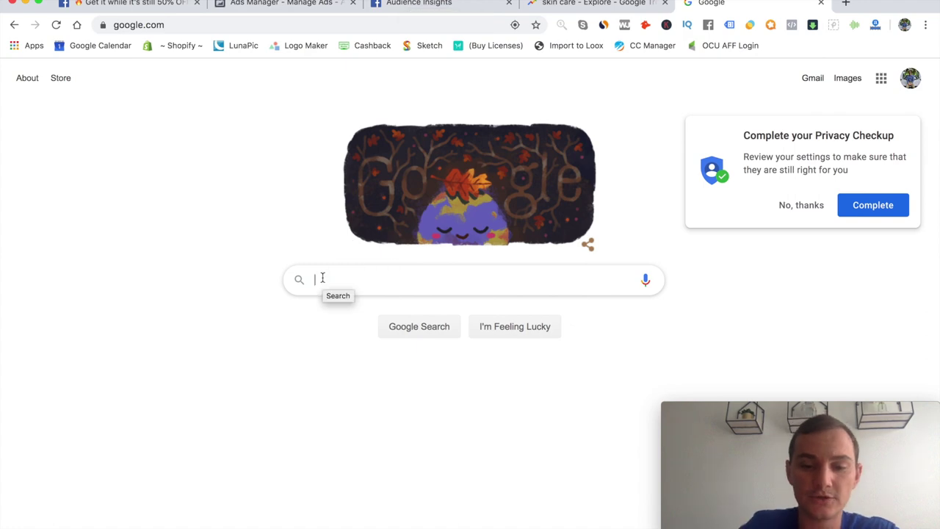
{"action": "type", "text": "skin care"}
{"action": "key", "text": "Return"}
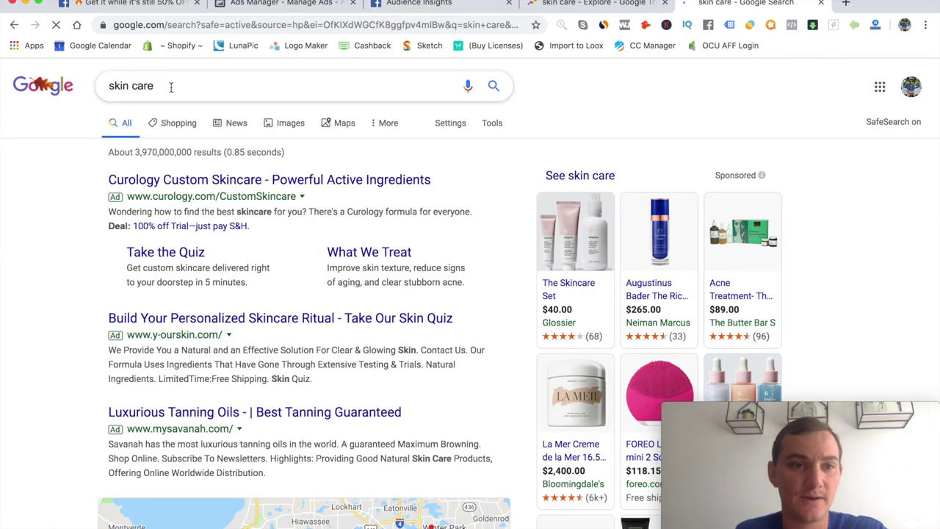
Examine the sponsored products, ads, local listings and related keywords in the skin care search results
{"action": "scroll", "coordinate": [277, 387], "scroll_direction": "down", "scroll_amount": 3}
{"action": "scroll", "coordinate": [375, 363], "scroll_direction": "down", "scroll_amount": 1}
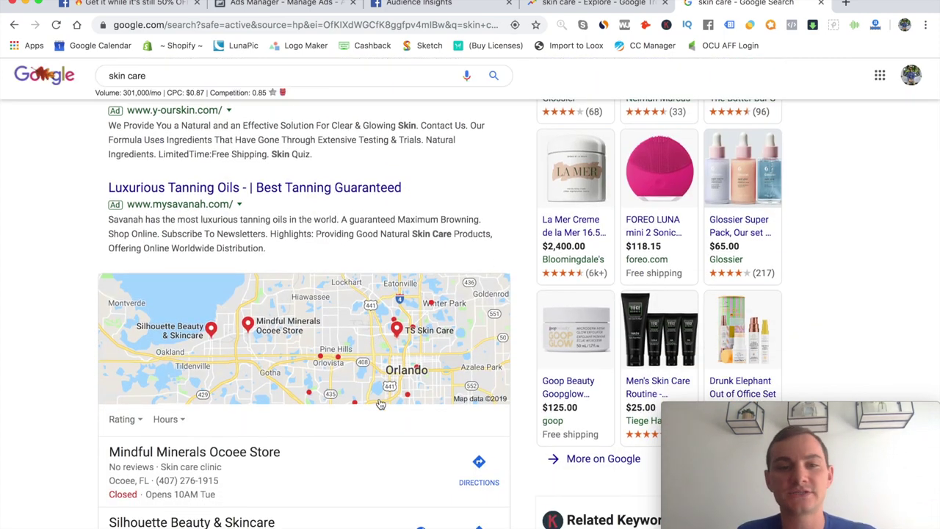
{"action": "scroll", "coordinate": [380, 405], "scroll_direction": "down", "scroll_amount": 3}
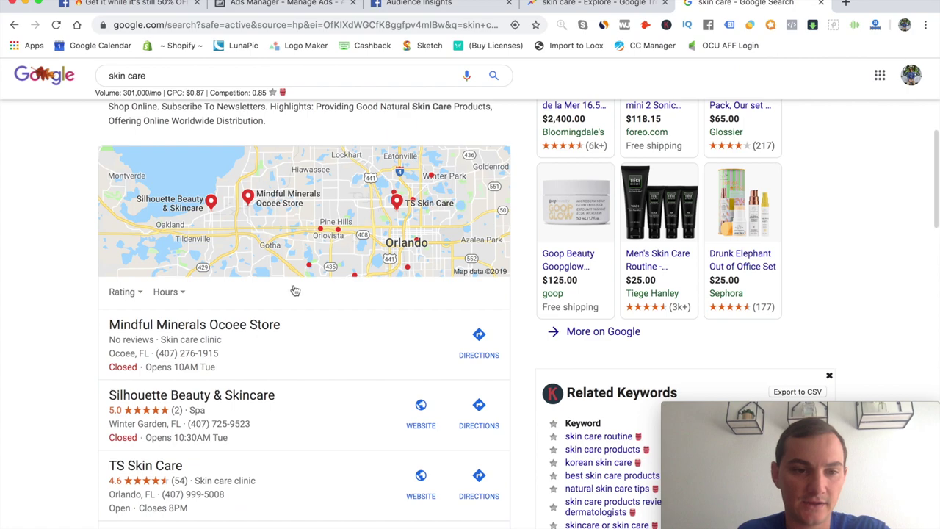
{"action": "scroll", "coordinate": [295, 290], "scroll_direction": "down", "scroll_amount": 1}
{"action": "scroll", "coordinate": [220, 381], "scroll_direction": "up", "scroll_amount": 4}
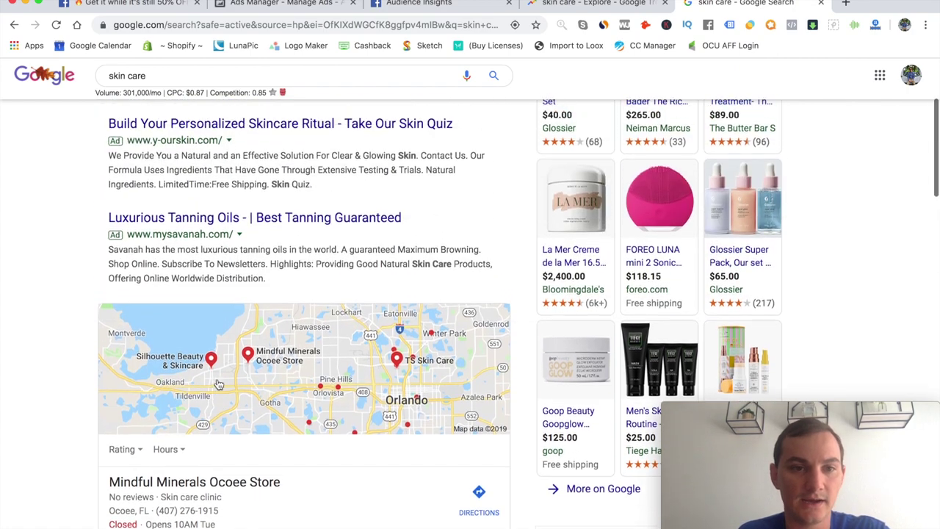
{"action": "scroll", "coordinate": [306, 361], "scroll_direction": "down", "scroll_amount": 3}
{"action": "scroll", "coordinate": [279, 438], "scroll_direction": "down", "scroll_amount": 3}
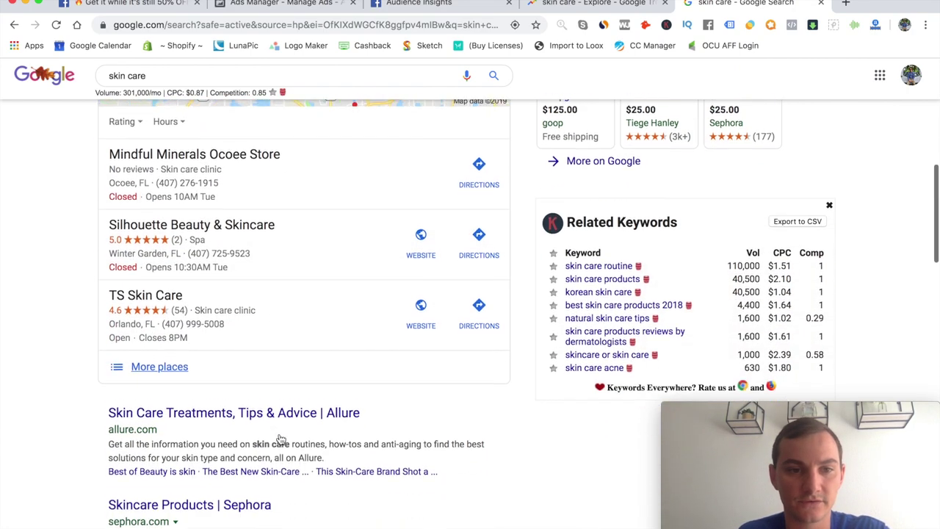
{"action": "scroll", "coordinate": [279, 304], "scroll_direction": "up", "scroll_amount": 1}
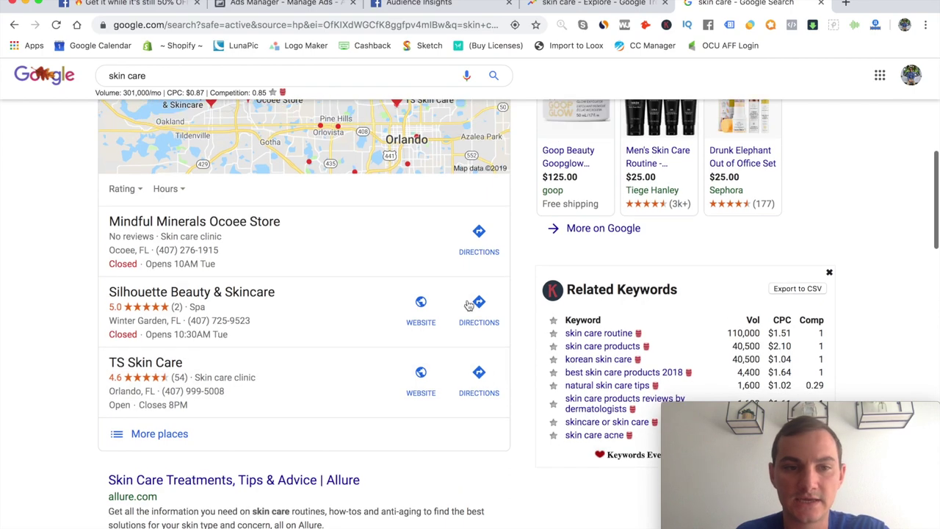
{"action": "scroll", "coordinate": [657, 279], "scroll_direction": "up", "scroll_amount": 4}
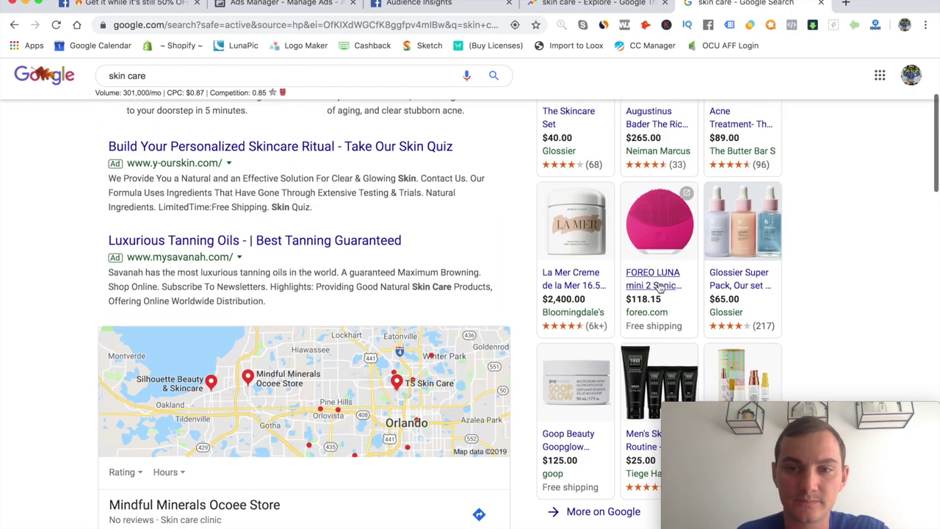
{"action": "scroll", "coordinate": [659, 288], "scroll_direction": "down", "scroll_amount": 3}
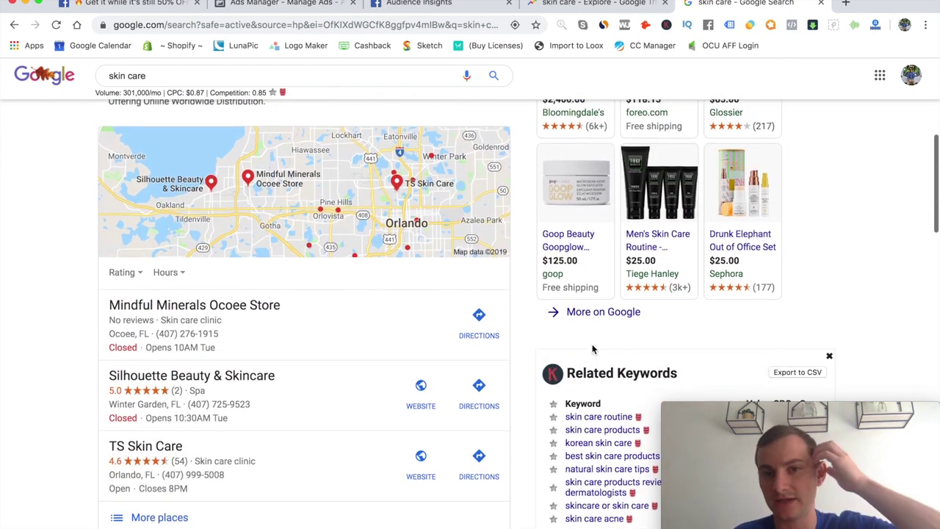
{"action": "scroll", "coordinate": [591, 347], "scroll_direction": "up", "scroll_amount": 1}
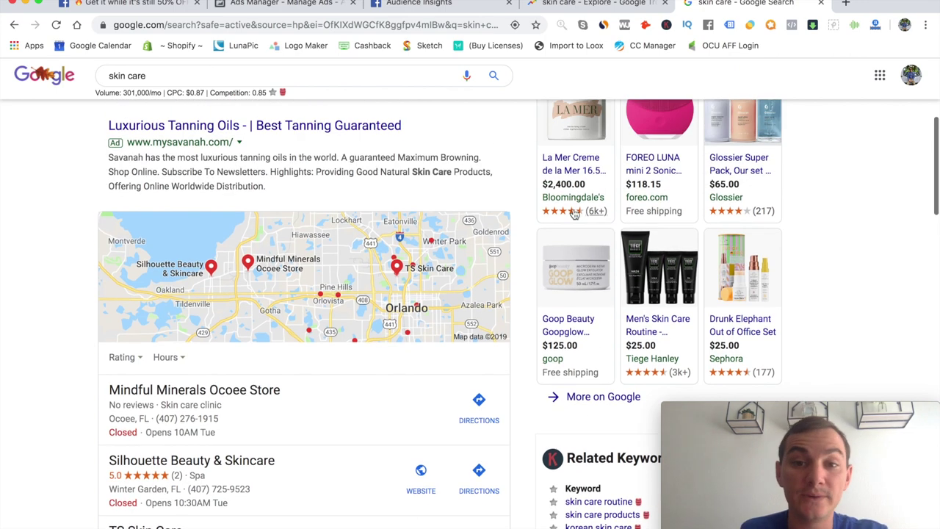
Open Allure's Skin Care Treatments, Tips & Advice page from the organic search results
{"action": "scroll", "coordinate": [556, 331], "scroll_direction": "down", "scroll_amount": 4}
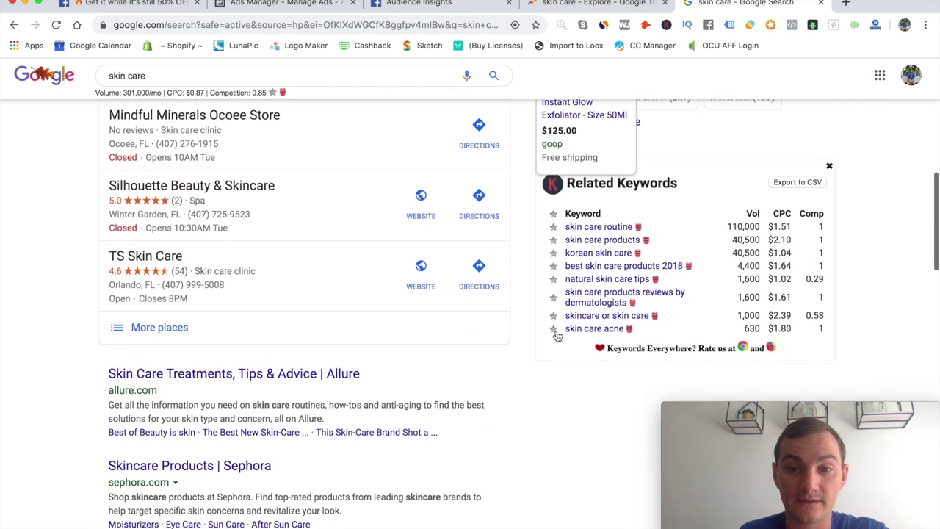
{"action": "scroll", "coordinate": [466, 321], "scroll_direction": "down", "scroll_amount": 2}
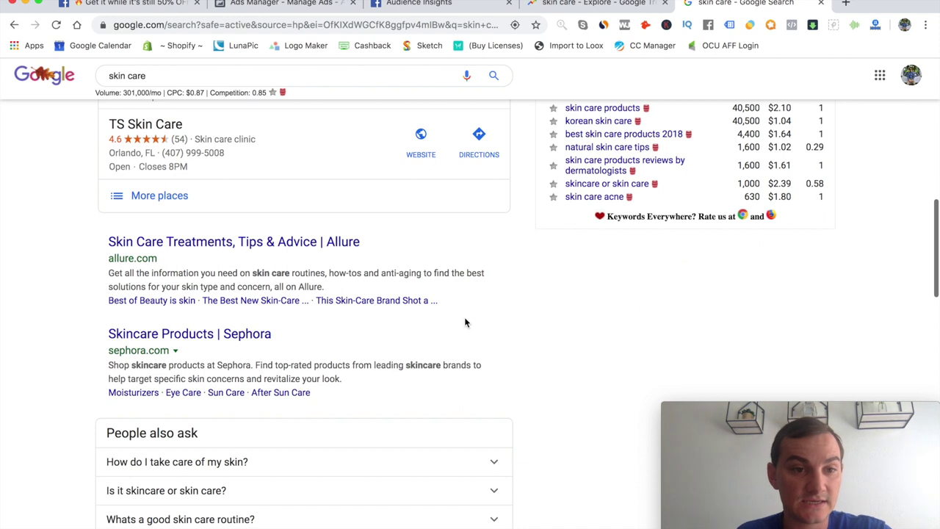
{"action": "scroll", "coordinate": [464, 321], "scroll_direction": "down", "scroll_amount": 2}
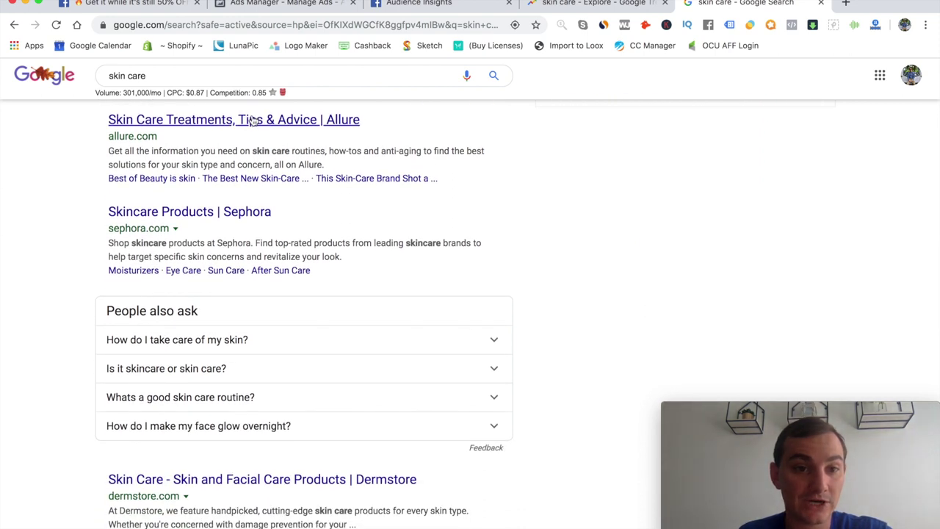
{"action": "left_click", "coordinate": [251, 121]}
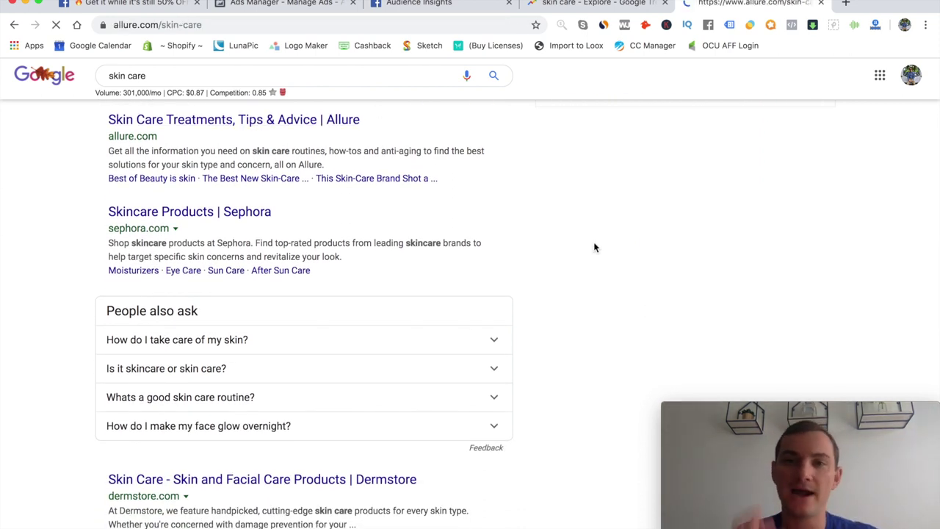
Examine the Allure skin page's lead story, skin type section and newest articles for possible interests
{"action": "scroll", "coordinate": [528, 398], "scroll_direction": "down", "scroll_amount": 4}
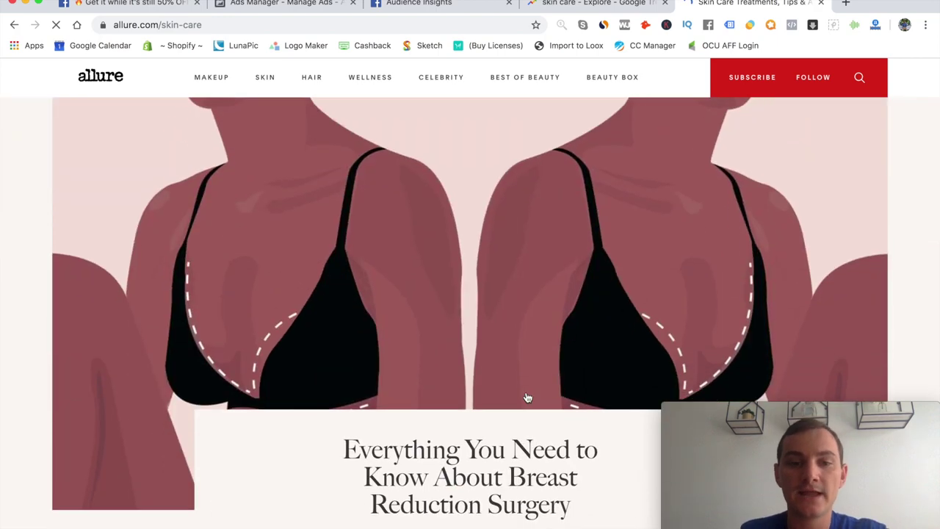
{"action": "scroll", "coordinate": [527, 397], "scroll_direction": "down", "scroll_amount": 4}
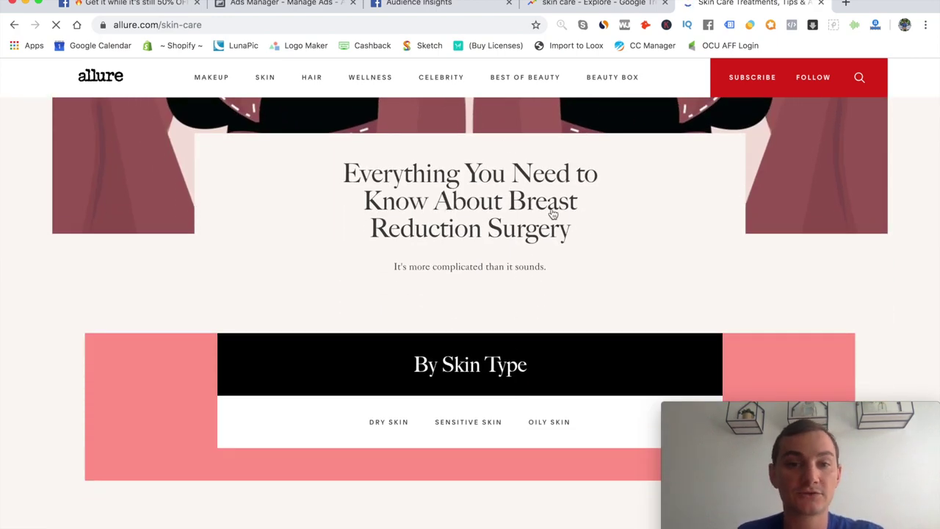
{"action": "scroll", "coordinate": [553, 213], "scroll_direction": "down", "scroll_amount": 1}
{"action": "scroll", "coordinate": [553, 212], "scroll_direction": "up", "scroll_amount": 8}
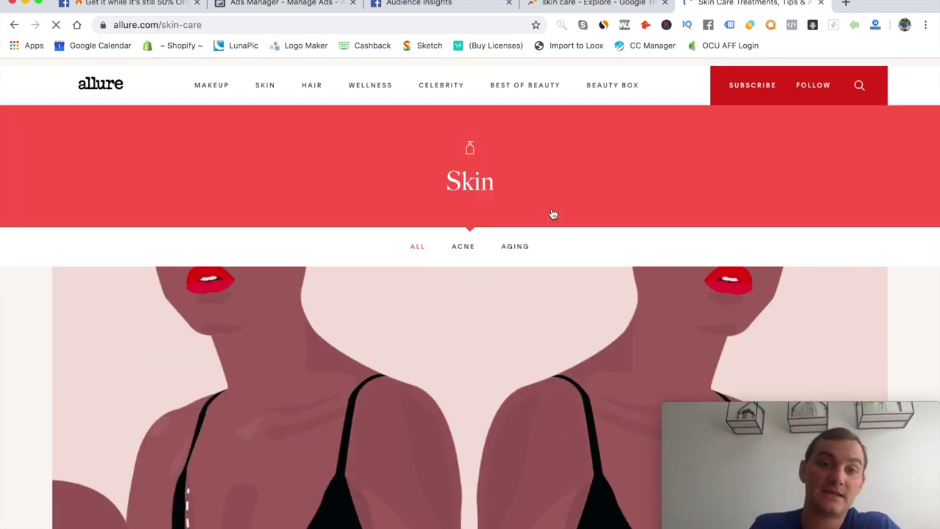
{"action": "scroll", "coordinate": [553, 213], "scroll_direction": "down", "scroll_amount": 6}
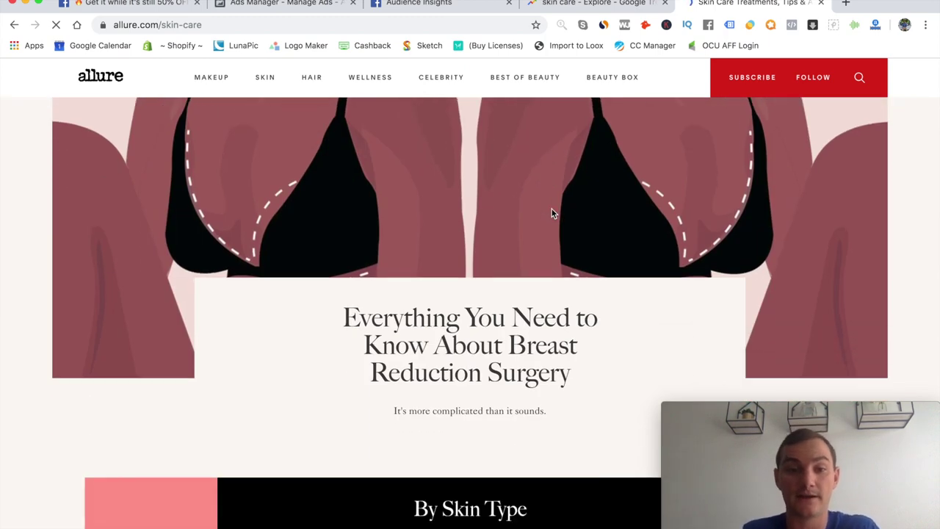
{"action": "scroll", "coordinate": [527, 283], "scroll_direction": "down", "scroll_amount": 8}
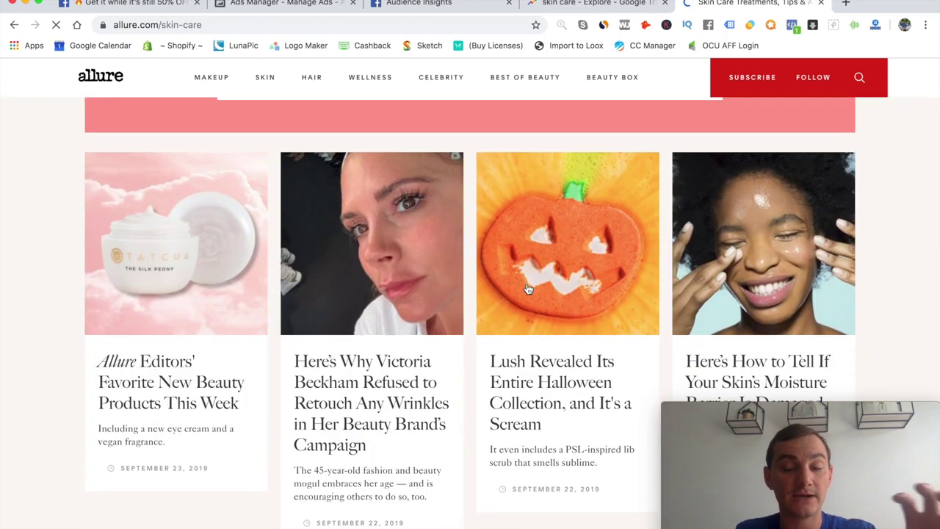
{"action": "scroll", "coordinate": [527, 288], "scroll_direction": "down", "scroll_amount": 5}
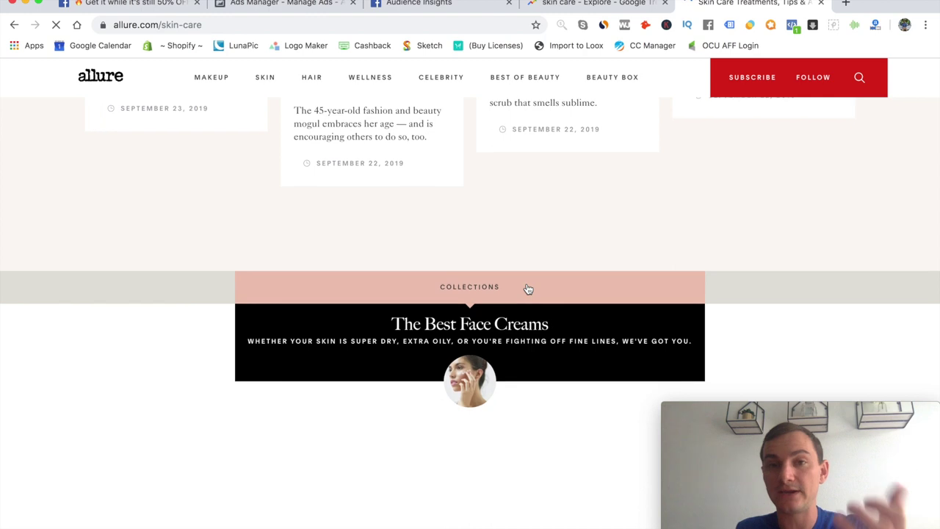
Review the brands in The Best Face Creams collection and the article headlines below it
{"action": "scroll", "coordinate": [526, 288], "scroll_direction": "down", "scroll_amount": 6}
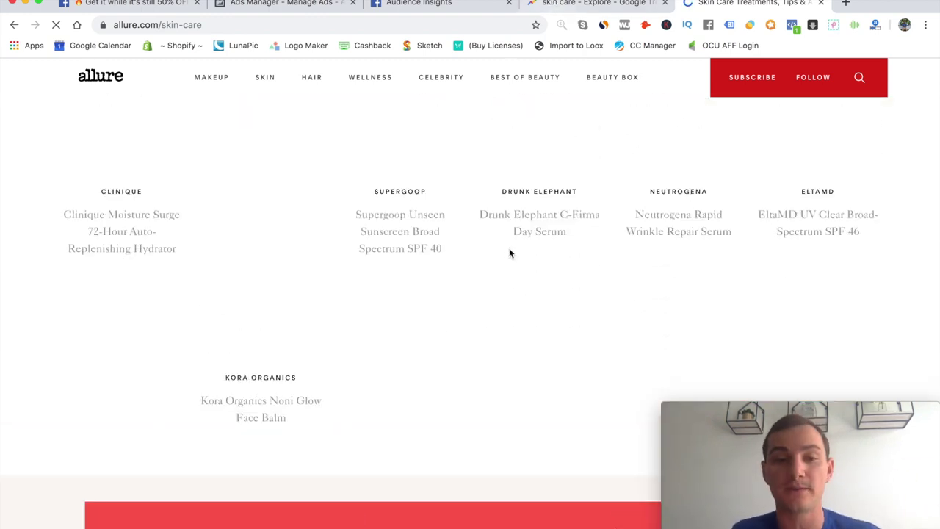
{"action": "scroll", "coordinate": [509, 253], "scroll_direction": "down", "scroll_amount": 3}
{"action": "scroll", "coordinate": [514, 220], "scroll_direction": "down", "scroll_amount": 8}
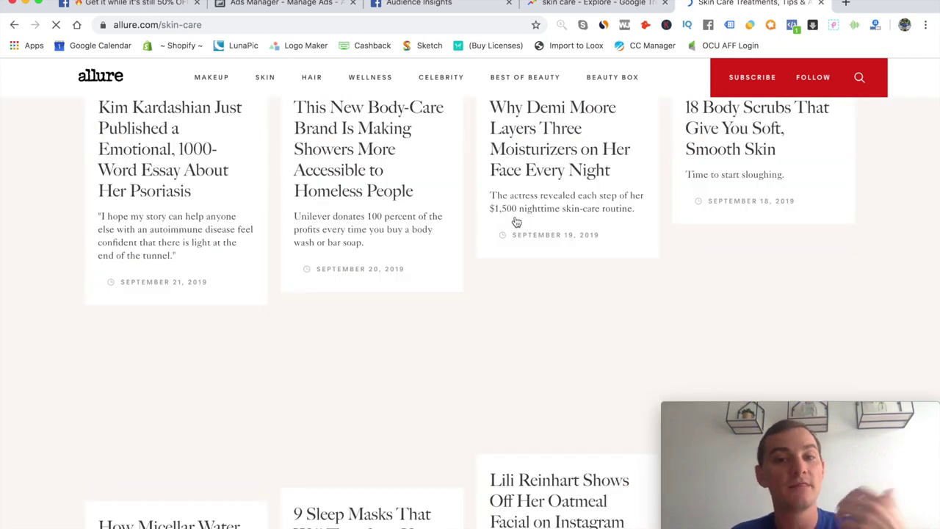
{"action": "scroll", "coordinate": [516, 222], "scroll_direction": "down", "scroll_amount": 3}
{"action": "scroll", "coordinate": [516, 222], "scroll_direction": "up", "scroll_amount": 10}
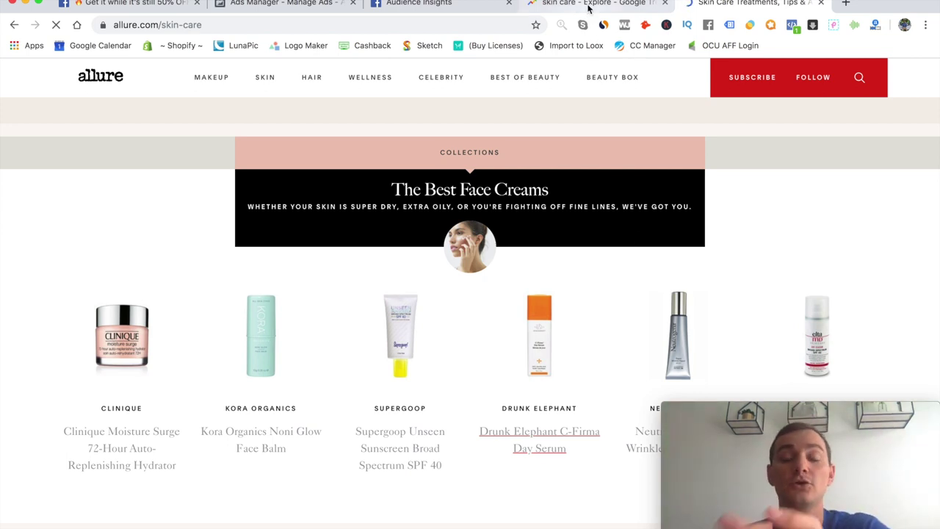
Look through the acne treatments feature and the celebrity skin care articles on Allure, and decline the newsletter sign-up
{"action": "scroll", "coordinate": [513, 252], "scroll_direction": "down", "scroll_amount": 5}
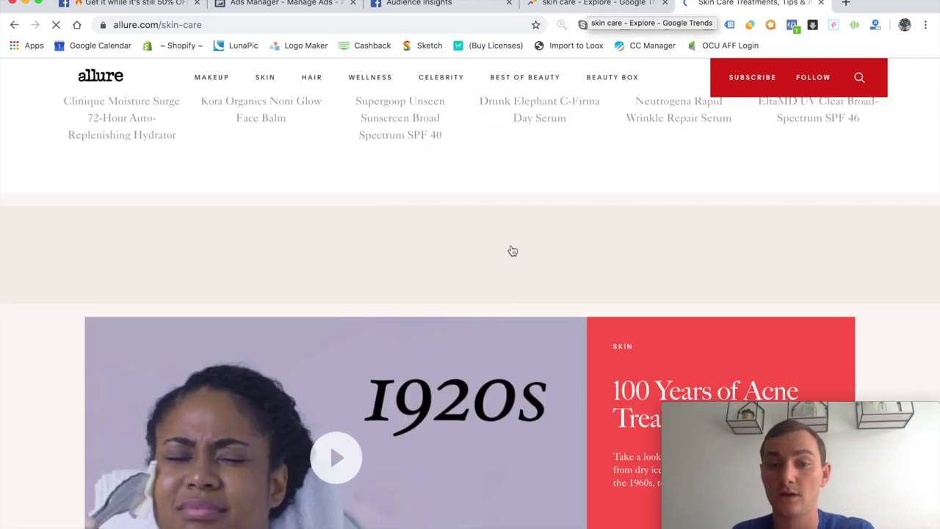
{"action": "scroll", "coordinate": [509, 261], "scroll_direction": "down", "scroll_amount": 3}
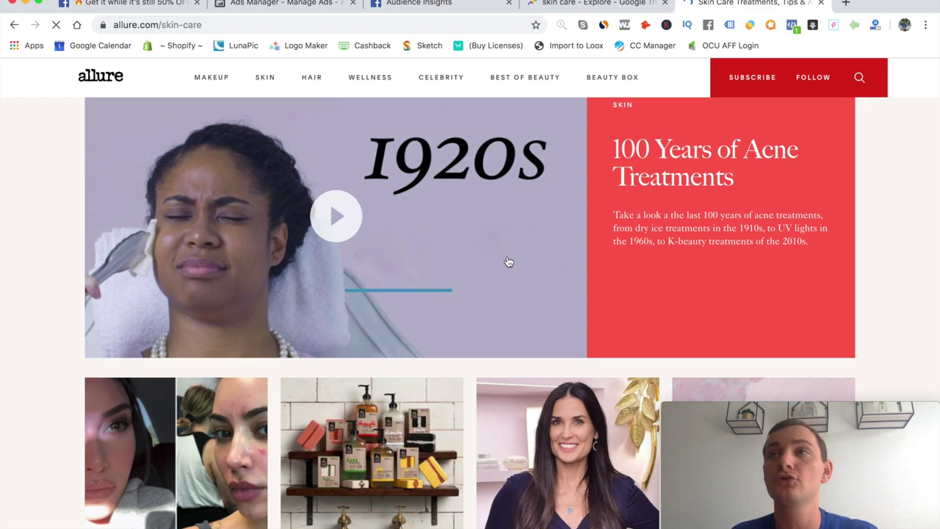
{"action": "scroll", "coordinate": [508, 261], "scroll_direction": "down", "scroll_amount": 7}
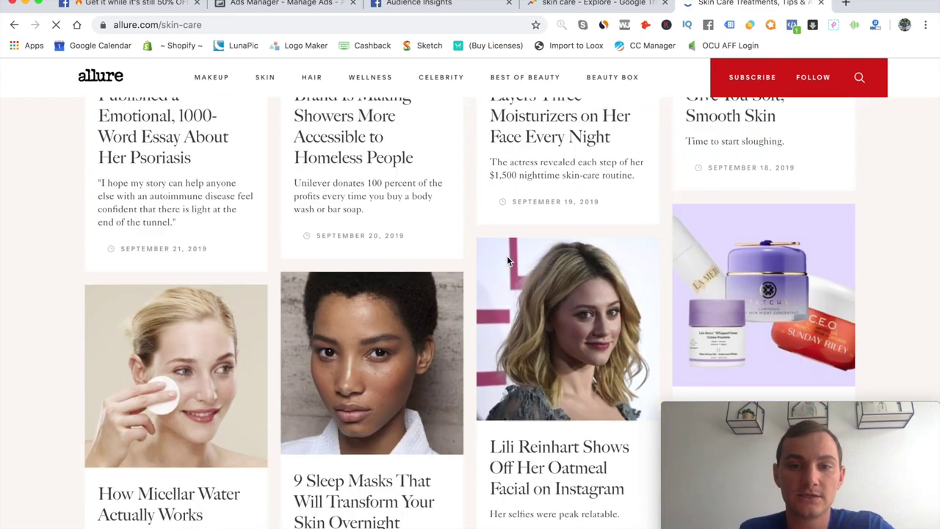
{"action": "scroll", "coordinate": [507, 261], "scroll_direction": "up", "scroll_amount": 3}
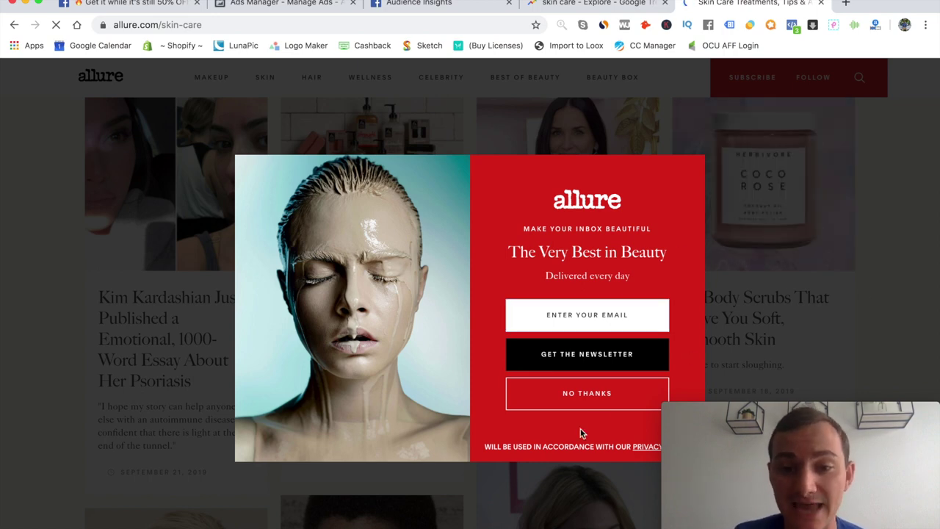
{"action": "left_click", "coordinate": [605, 393]}
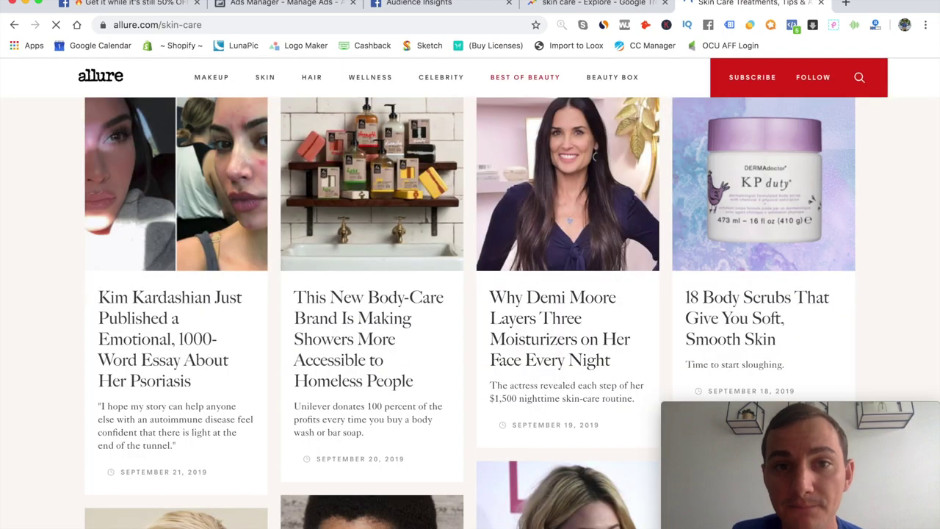
Switch to Audience Insights, add Demi Moore as an additional interest, and remove the Facial interest
{"action": "left_click", "coordinate": [419, 4]}
{"action": "scroll", "coordinate": [203, 134], "scroll_direction": "up", "scroll_amount": 1}
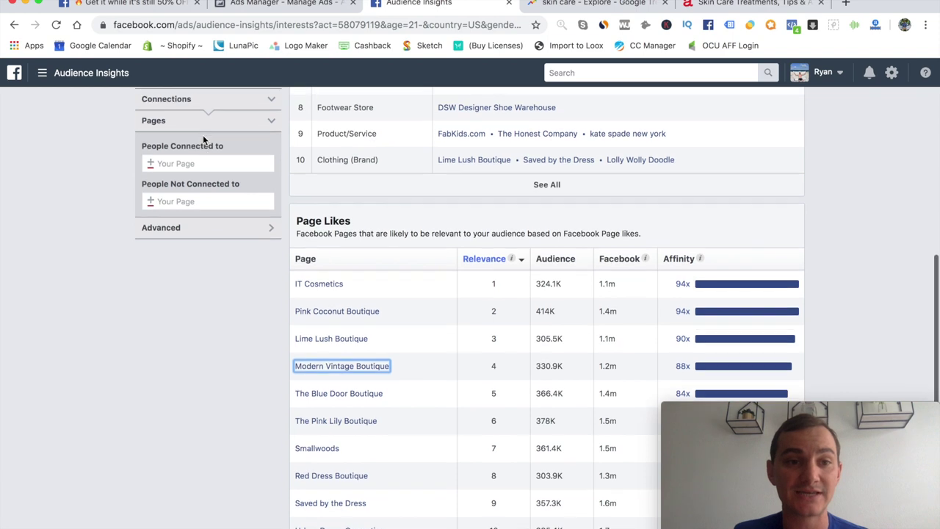
{"action": "scroll", "coordinate": [202, 134], "scroll_direction": "up", "scroll_amount": 3}
{"action": "left_click", "coordinate": [189, 255]}
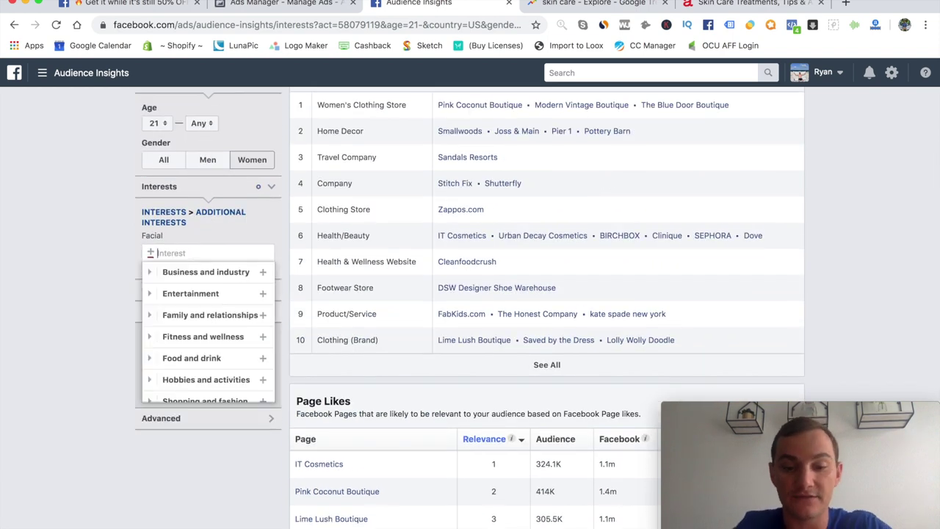
{"action": "type", "text": "demi moo"}
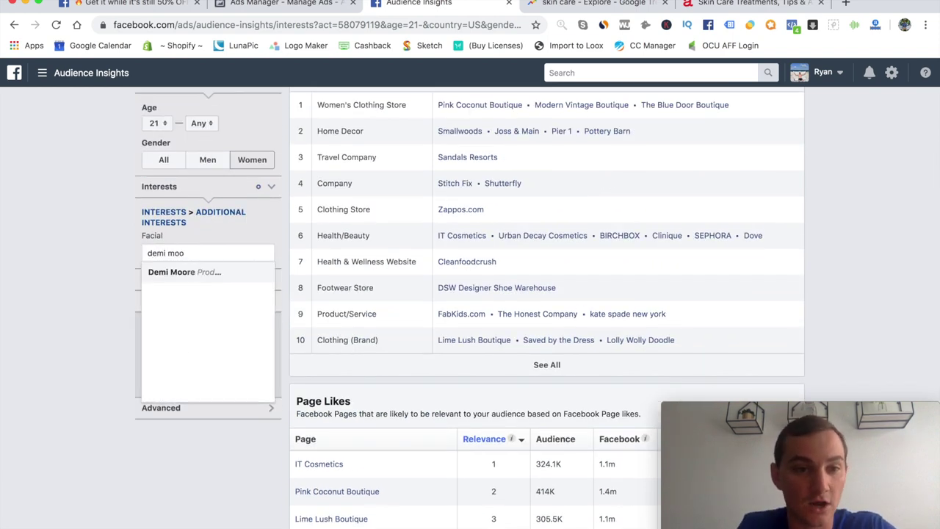
{"action": "left_click", "coordinate": [206, 273]}
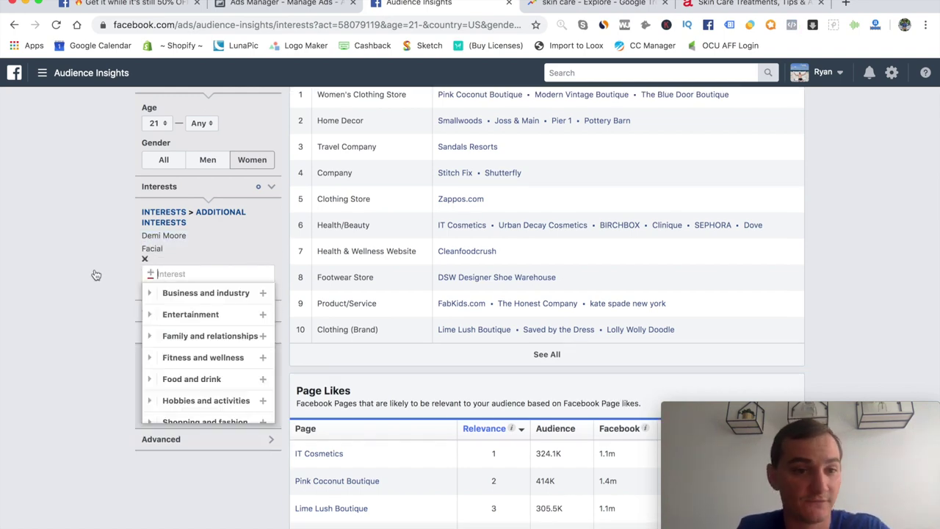
{"action": "left_click", "coordinate": [576, 3]}
{"action": "left_click", "coordinate": [457, 7]}
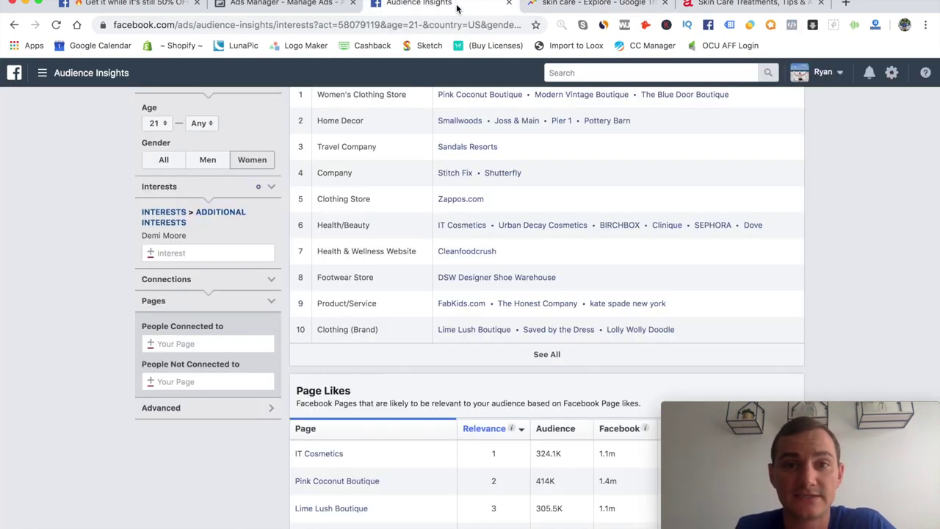
Examine the top categories and page likes for the Demi Moore audience to judge whether her followers suit the product
{"action": "scroll", "coordinate": [494, 436], "scroll_direction": "down", "scroll_amount": 3}
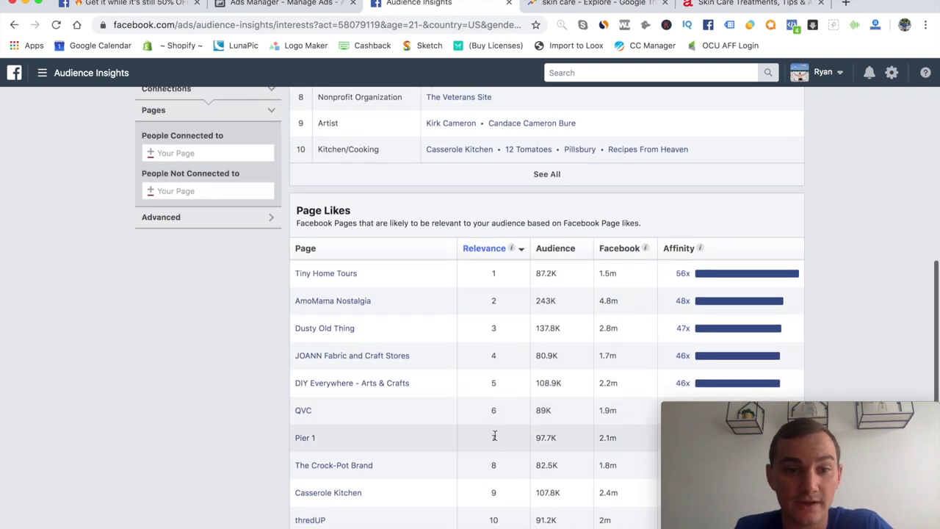
{"action": "scroll", "coordinate": [279, 370], "scroll_direction": "down", "scroll_amount": 1}
{"action": "mouse_move", "coordinate": [311, 435]}
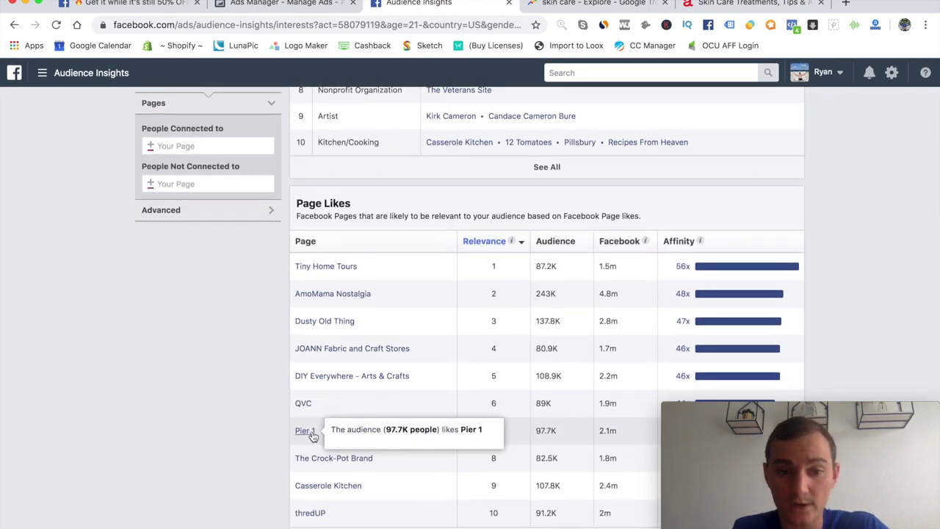
{"action": "scroll", "coordinate": [329, 485], "scroll_direction": "up", "scroll_amount": 3}
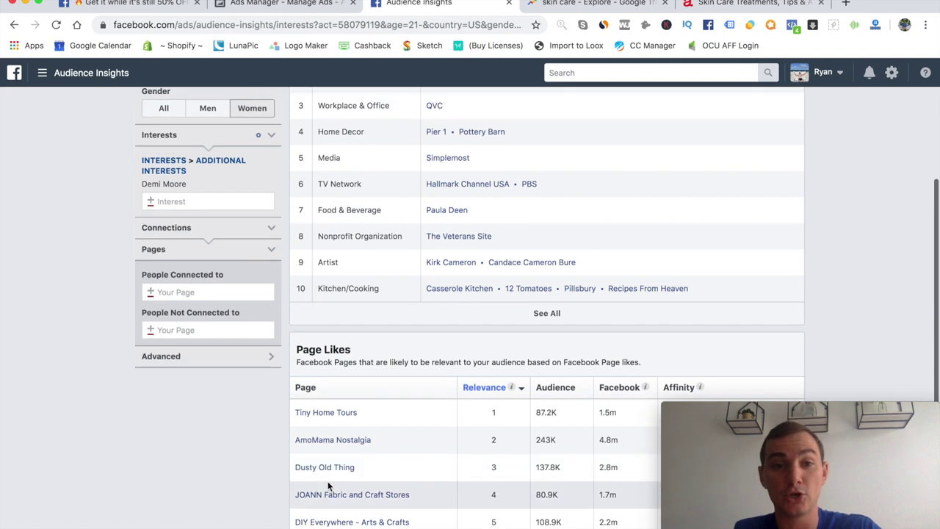
{"action": "scroll", "coordinate": [345, 336], "scroll_direction": "up", "scroll_amount": 4}
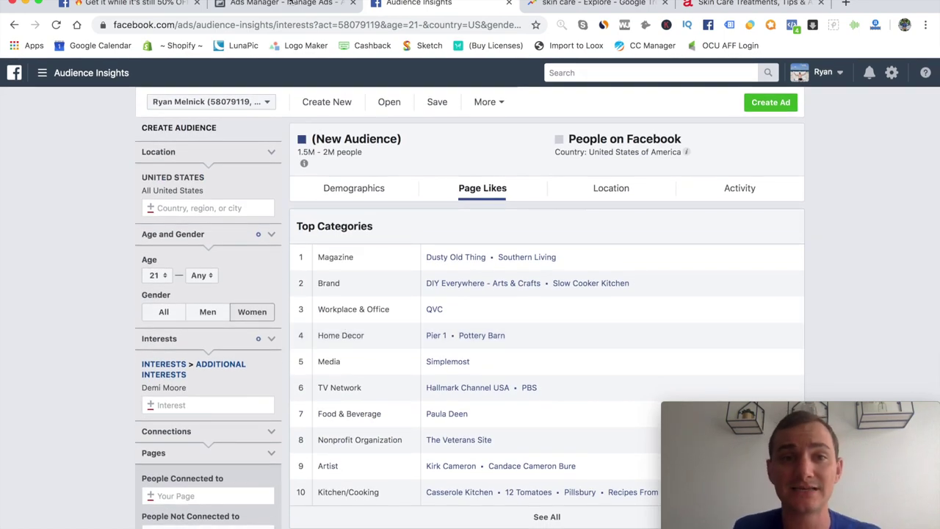
Switch to Ads Manager to review the draft ad sets' audience settings, and return to Audience Insights
{"action": "left_click", "coordinate": [283, 5]}
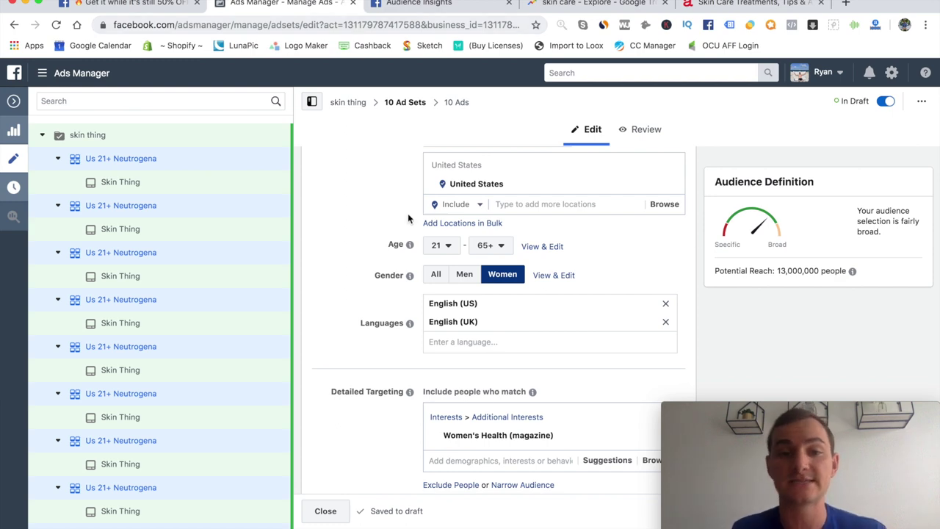
{"action": "scroll", "coordinate": [409, 215], "scroll_direction": "up", "scroll_amount": 6}
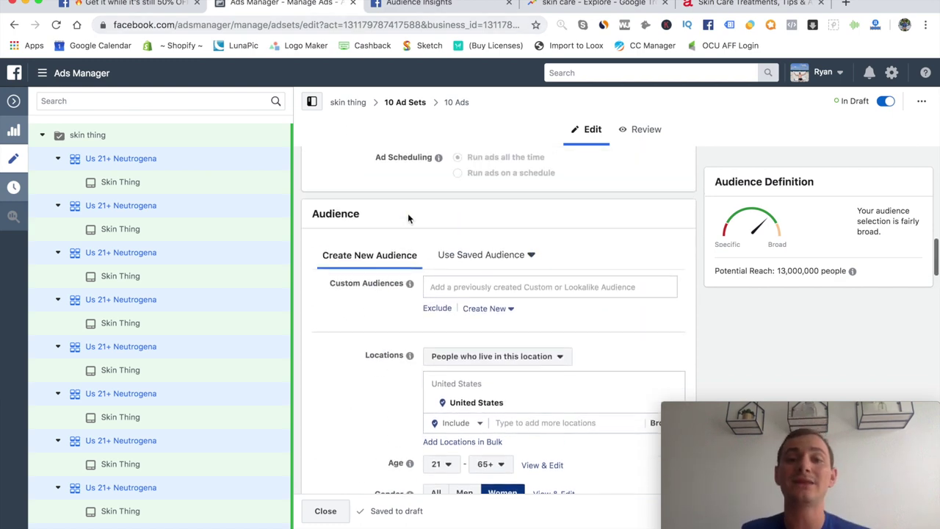
{"action": "left_click", "coordinate": [455, 5]}
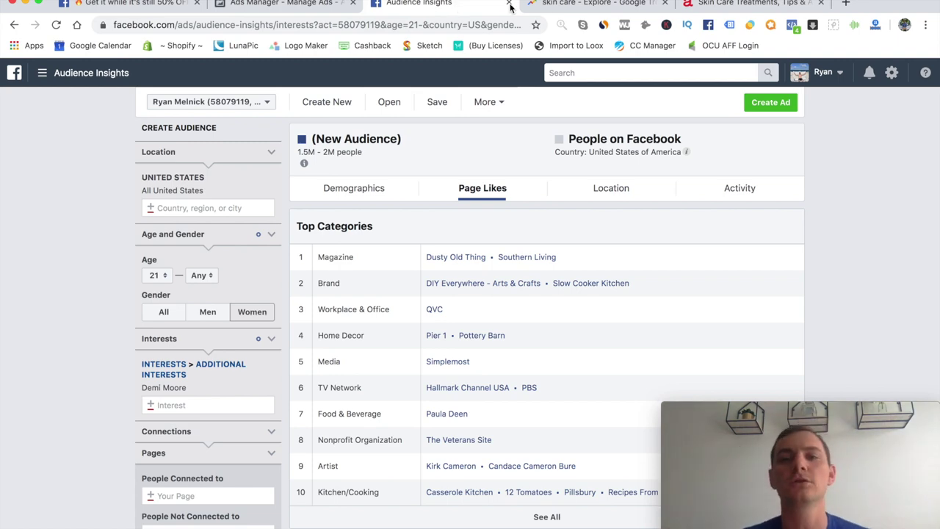
Switch to the Allure skin care page and look over its celebrity and body care articles for more interest ideas
{"action": "left_click", "coordinate": [730, 4]}
{"action": "scroll", "coordinate": [438, 236], "scroll_direction": "down", "scroll_amount": 3}
{"action": "scroll", "coordinate": [438, 237], "scroll_direction": "up", "scroll_amount": 2}
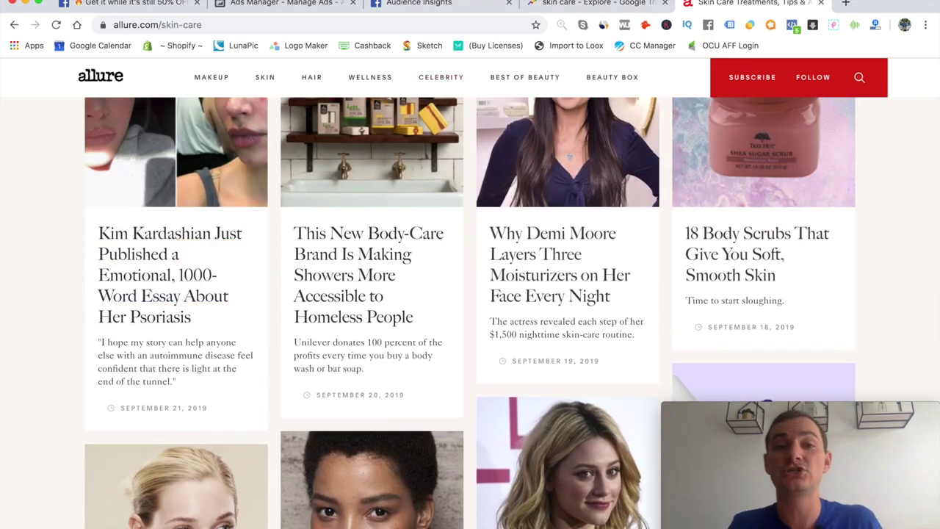
Switch to Ads Manager and go to the audience section of the ten draft ad sets
{"action": "left_click", "coordinate": [317, 7]}
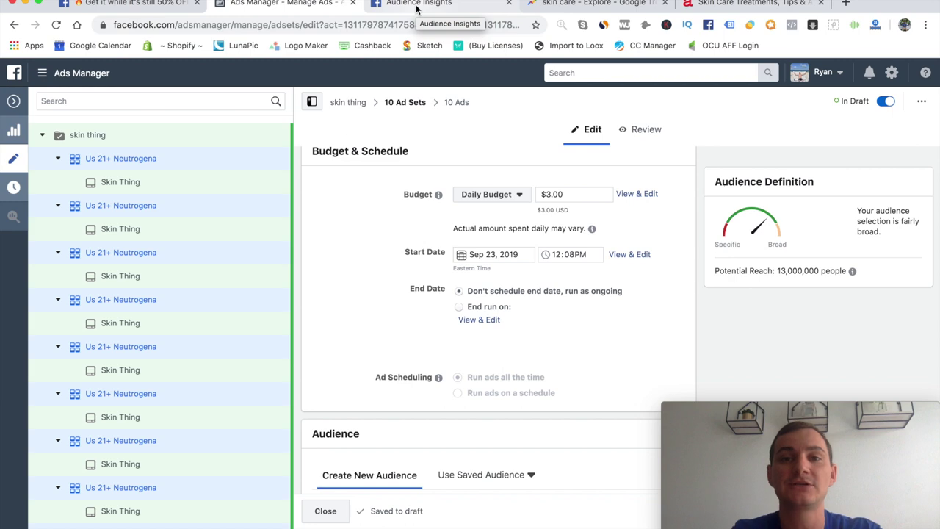
{"action": "scroll", "coordinate": [648, 292], "scroll_direction": "down", "scroll_amount": 15}
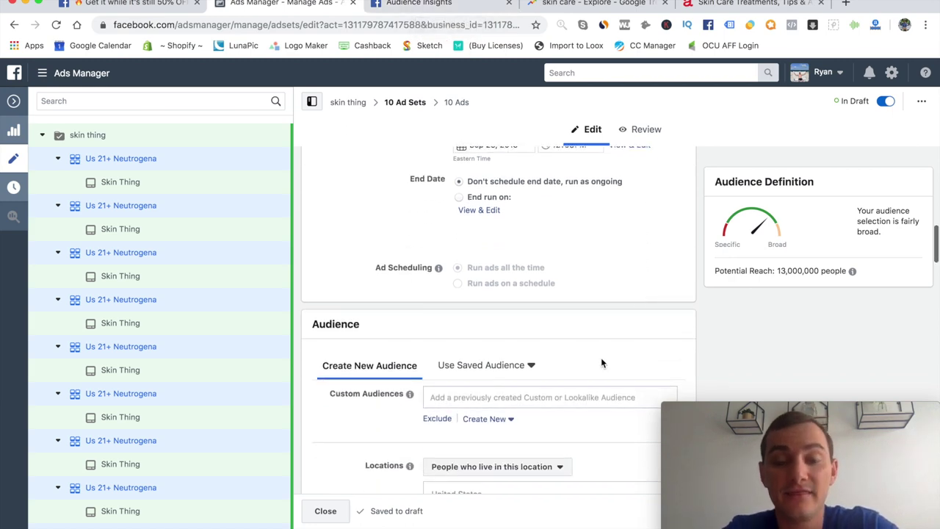